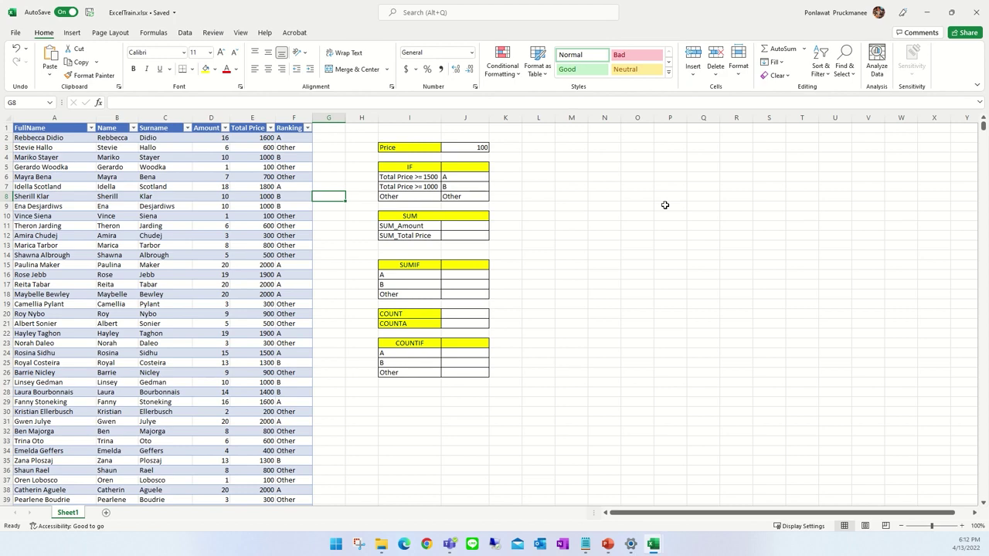
Step: Inspect the order table's Total Price formula and the Amount total in its Total row
{"action": "left_click", "coordinate": [256, 225]}
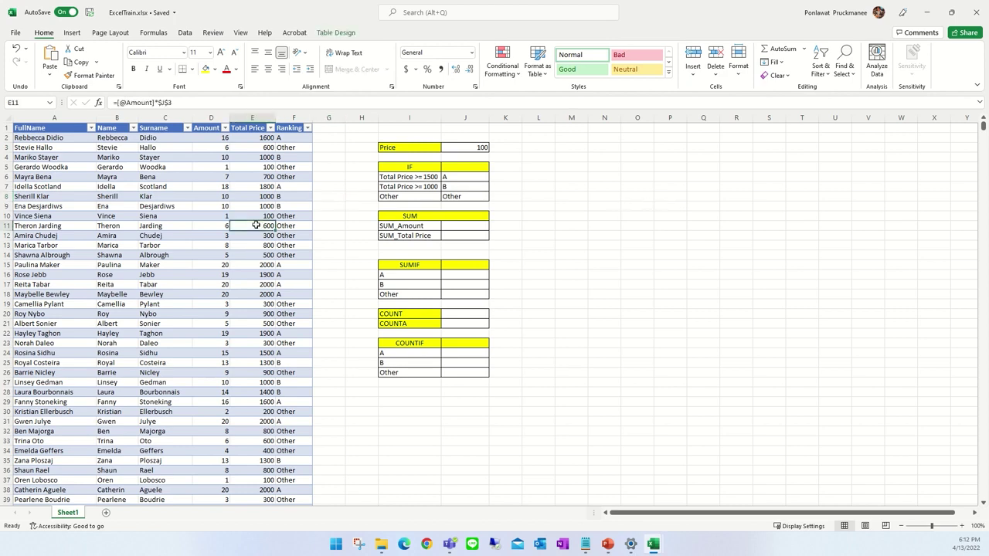
{"action": "scroll", "coordinate": [256, 225], "scroll_direction": "down", "scroll_amount": 9}
{"action": "scroll", "coordinate": [256, 224], "scroll_direction": "down", "scroll_amount": 3}
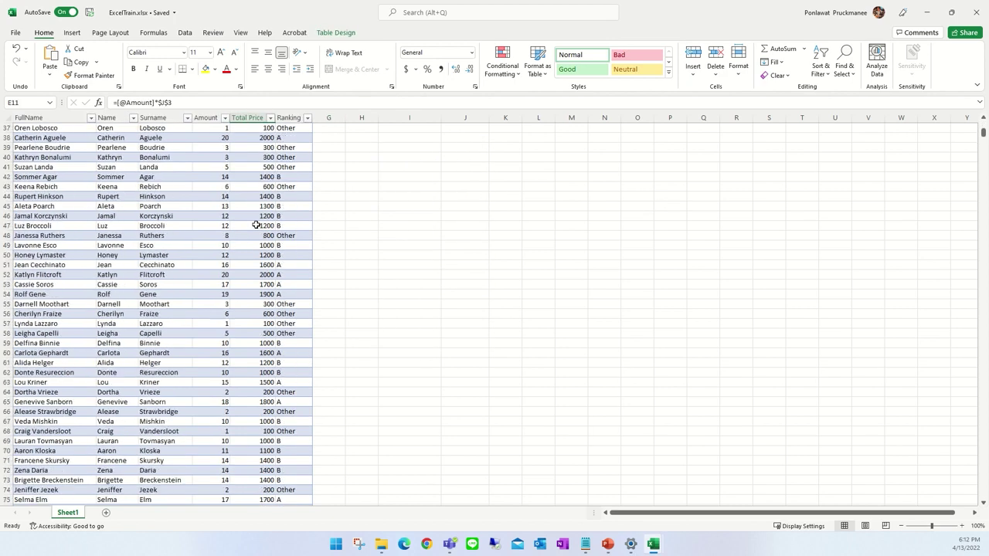
{"action": "scroll", "coordinate": [256, 225], "scroll_direction": "down", "scroll_amount": 6}
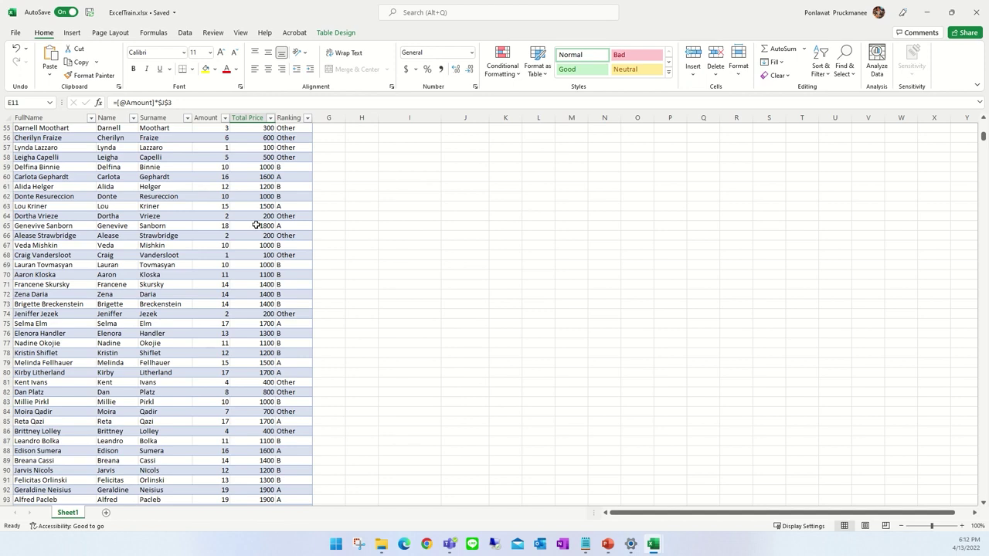
{"action": "key", "text": "ctrl+Down"}
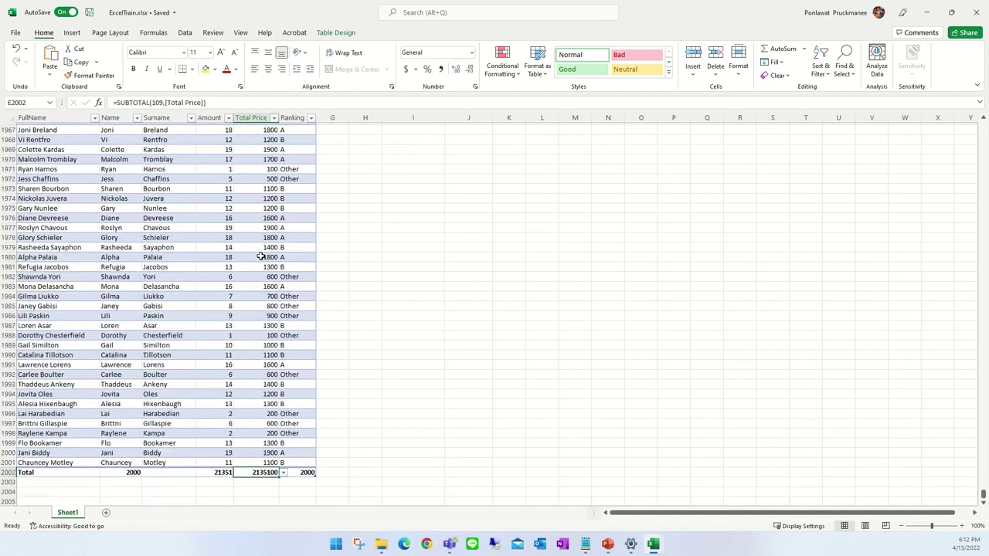
{"action": "scroll", "coordinate": [256, 232], "scroll_direction": "down", "scroll_amount": 2}
{"action": "left_click", "coordinate": [224, 440]}
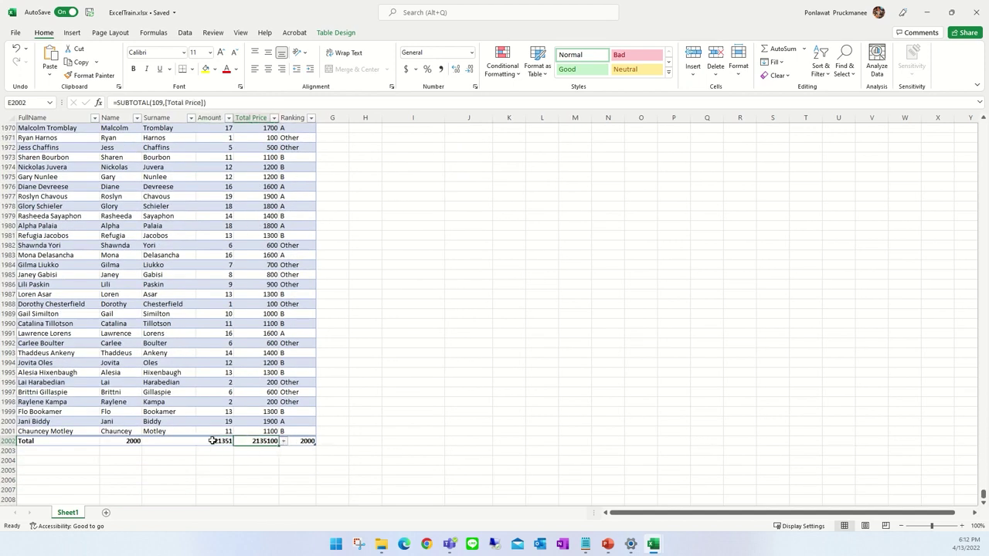
{"action": "left_click", "coordinate": [393, 359]}
{"action": "left_click", "coordinate": [364, 351]}
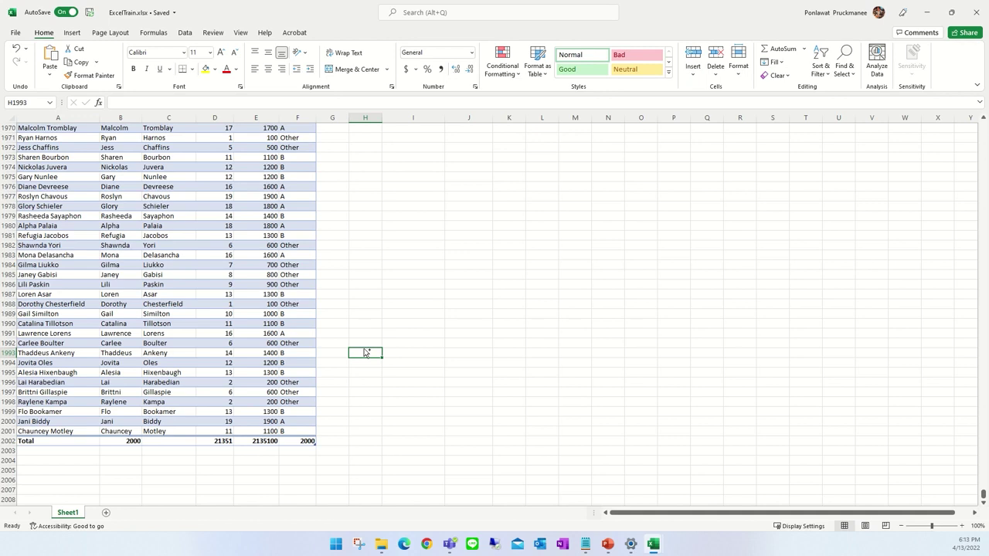
{"action": "key", "text": "ctrl+Up"}
Step: Select the SUM_Amount result cell J11 to start its formula
{"action": "left_click", "coordinate": [466, 226]}
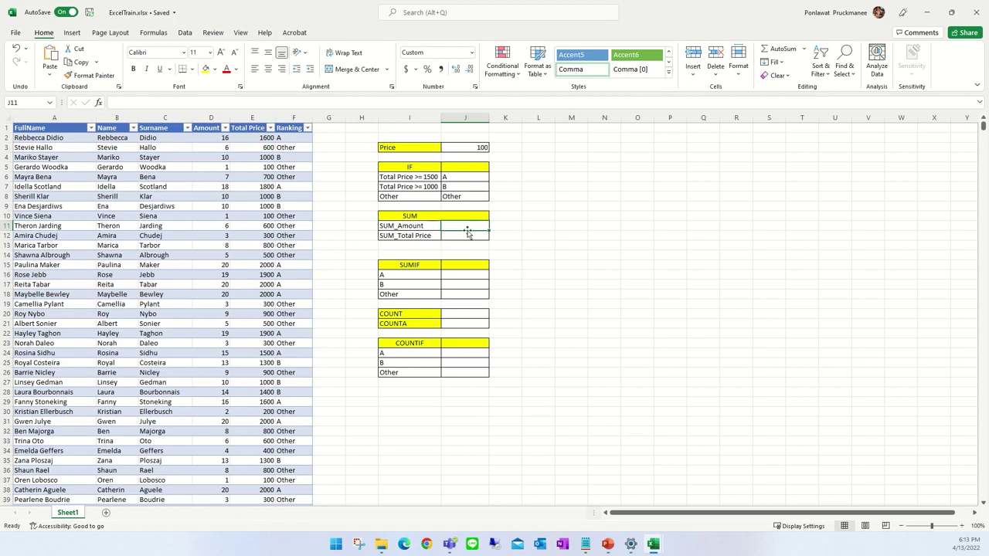
{"action": "left_click", "coordinate": [459, 234]}
{"action": "left_click", "coordinate": [469, 225]}
Step: Type =SUM( into J11, then erase it and reselect the empty J11
{"action": "type", "text": "="}
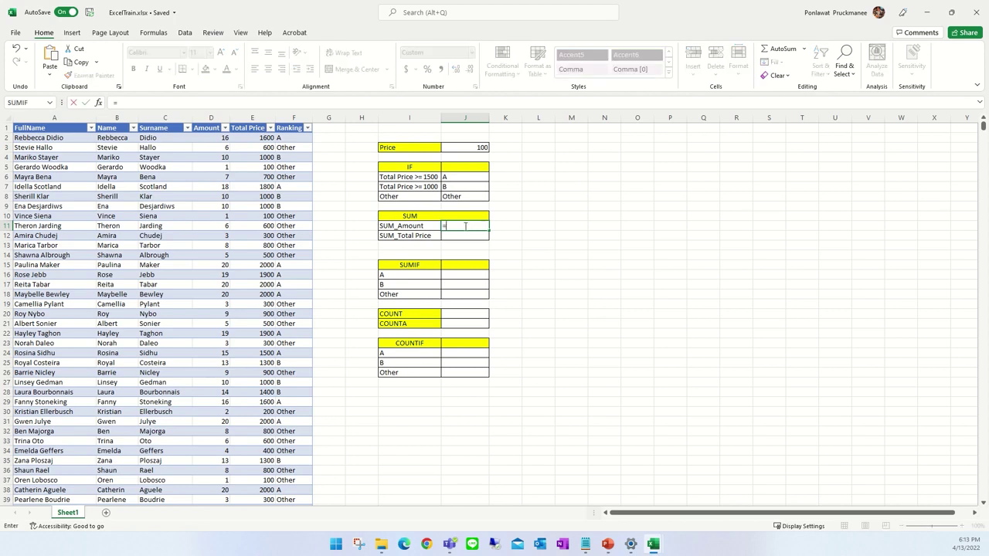
{"action": "type", "text": "SUM("}
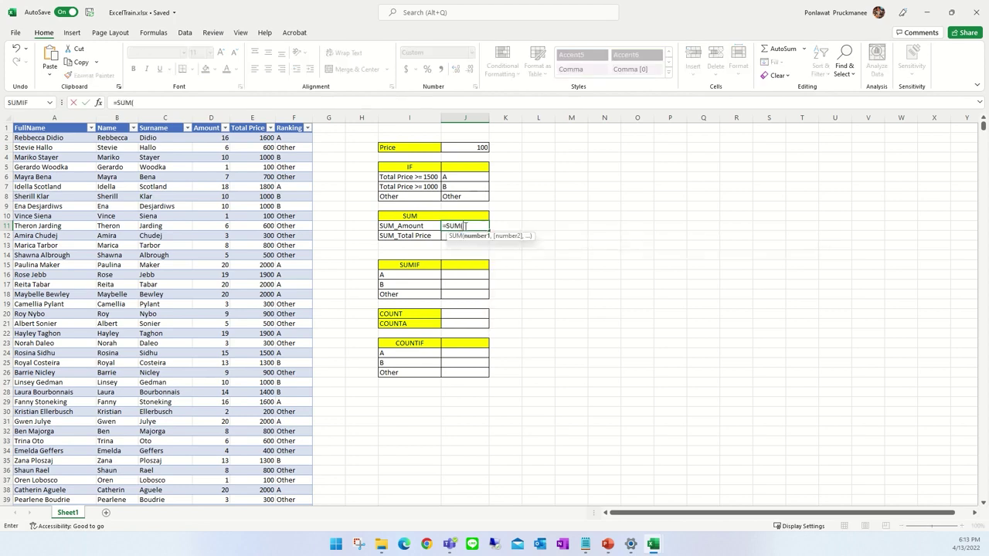
{"action": "key", "text": "BackSpace"}
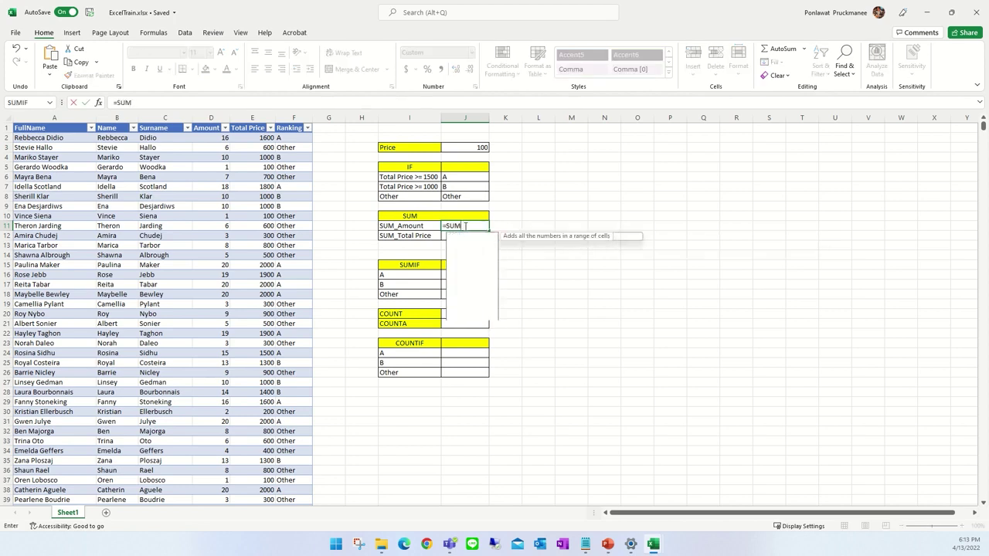
{"action": "key", "text": "BackSpace"}
{"action": "key", "text": "BackSpace"}
{"action": "key", "text": "BackSpace"}
{"action": "key", "text": "BackSpace"}
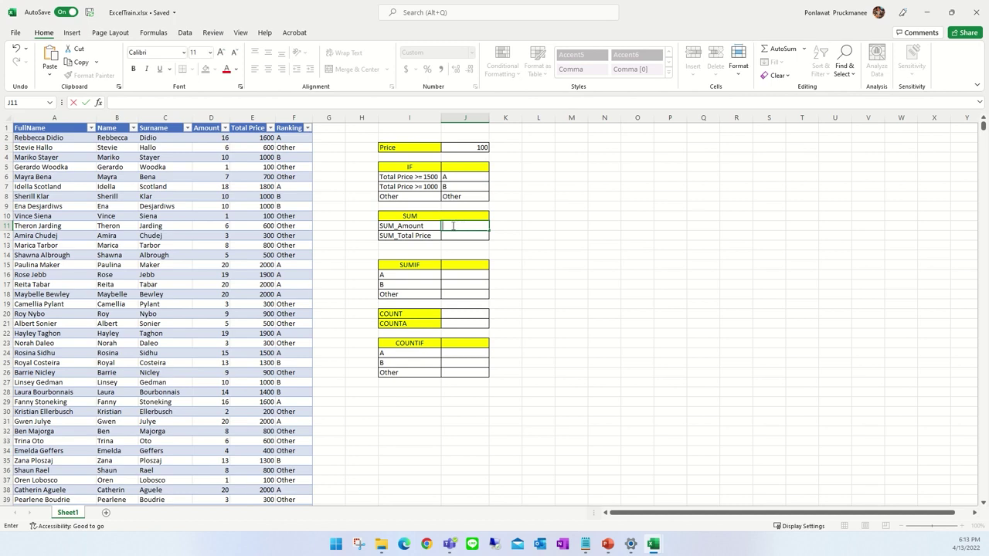
{"action": "key", "text": "Return"}
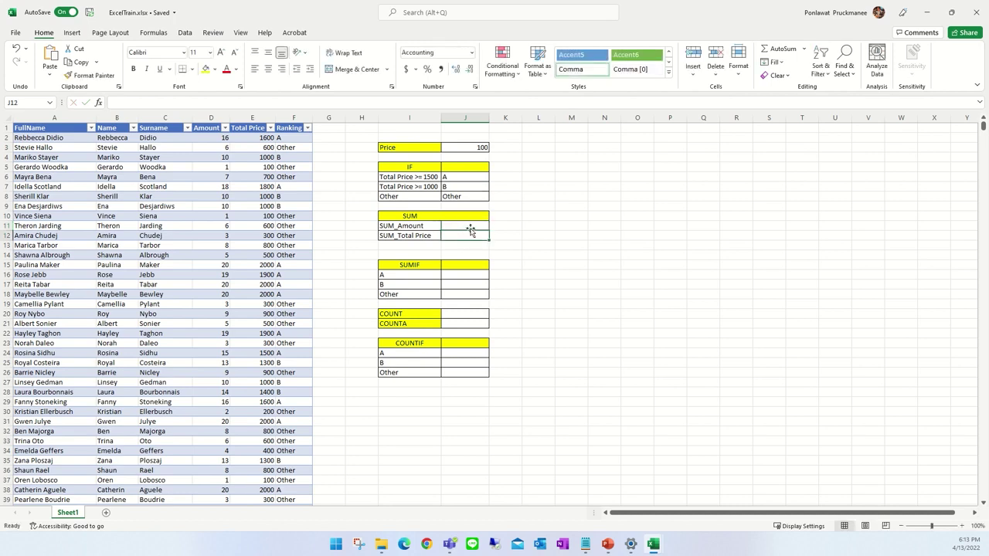
{"action": "left_click", "coordinate": [469, 225]}
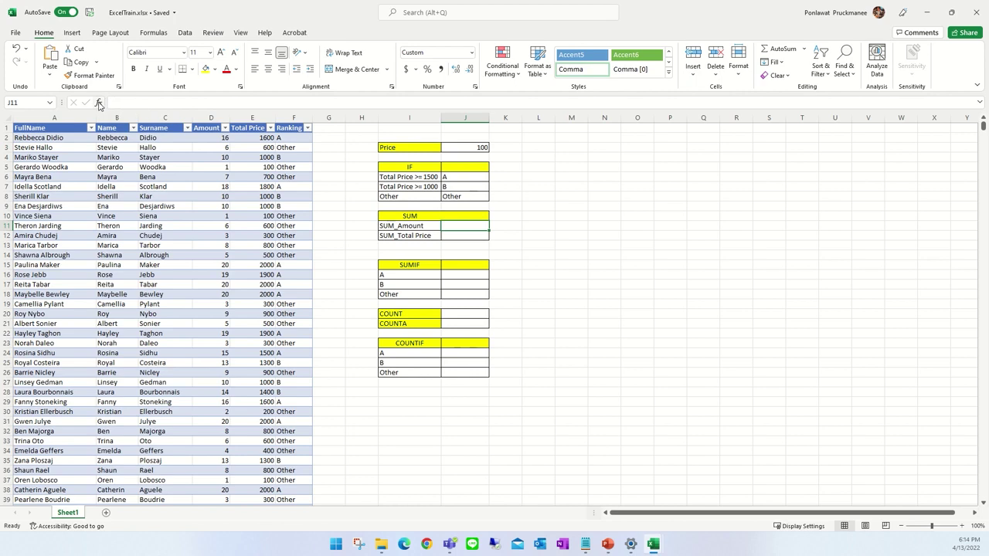
Step: Search Insert Function for functions matching 'sum'
{"action": "left_click", "coordinate": [99, 103]}
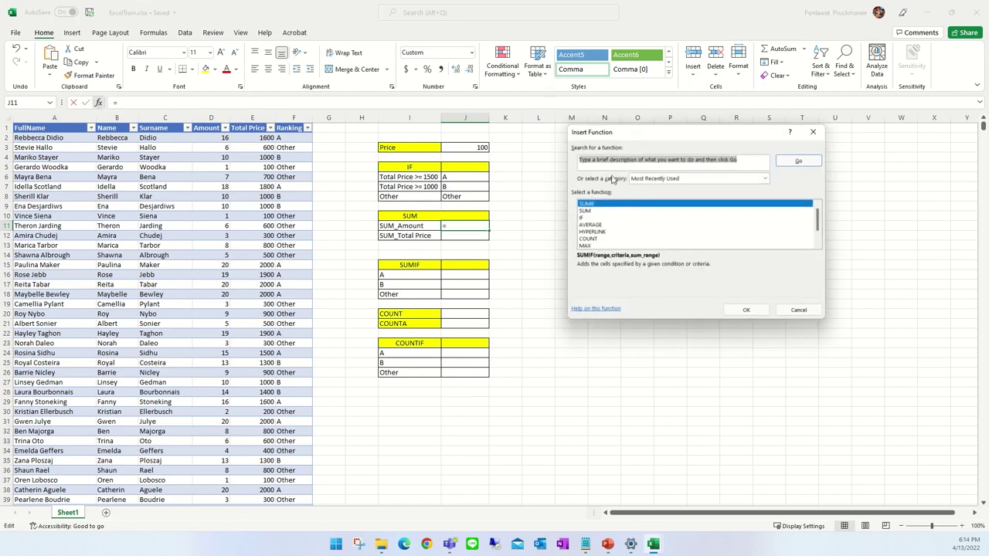
{"action": "type", "text": "s"}
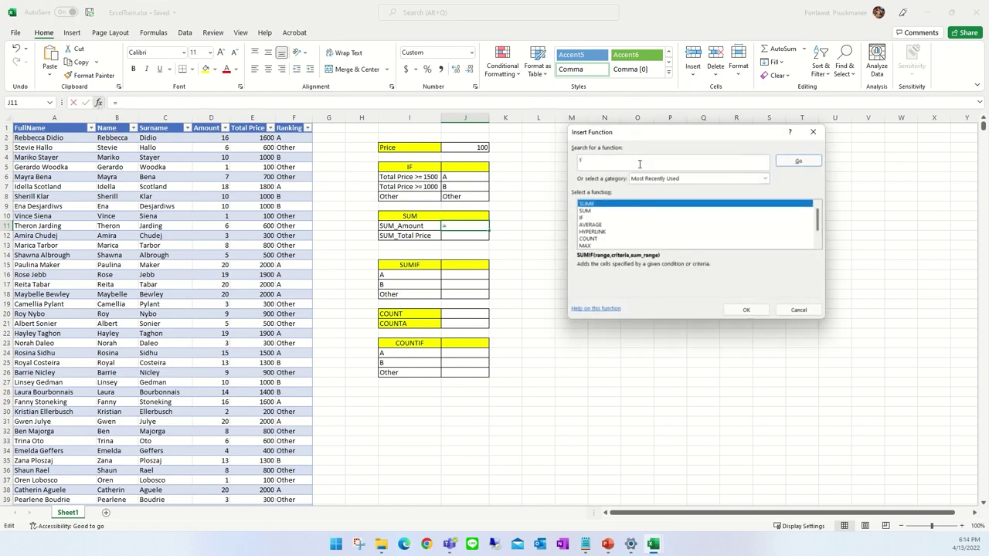
{"action": "type", "text": "um"}
{"action": "left_click", "coordinate": [794, 162]}
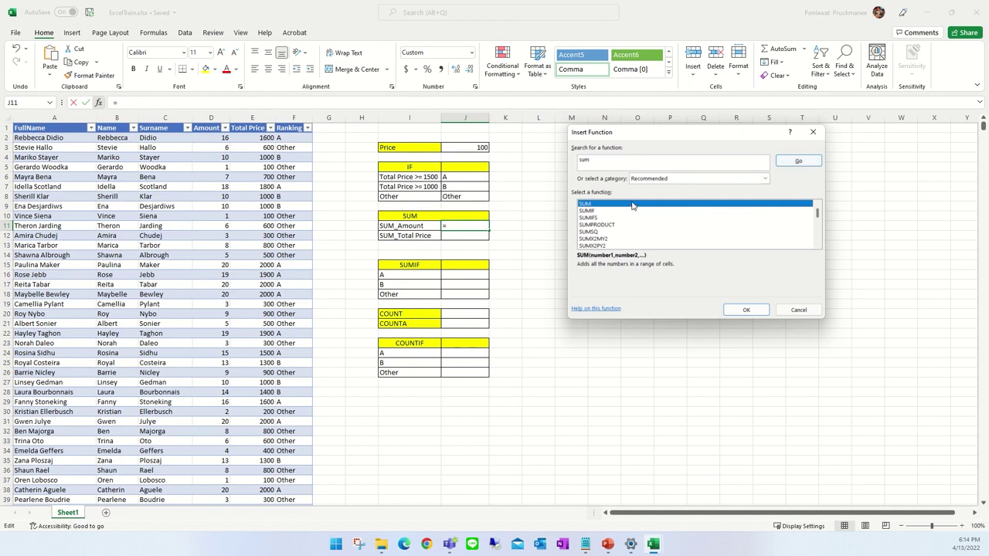
Step: Compare the descriptions of SUMIF, SUMIFS and SUM in the results list
{"action": "left_click", "coordinate": [597, 211]}
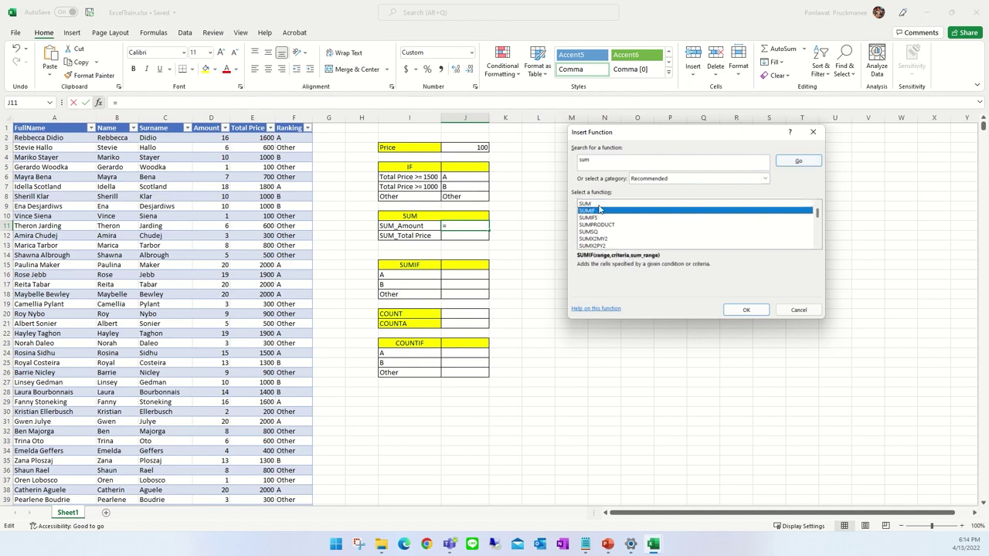
{"action": "left_click", "coordinate": [600, 205]}
{"action": "left_click", "coordinate": [599, 212]}
{"action": "left_click", "coordinate": [602, 205]}
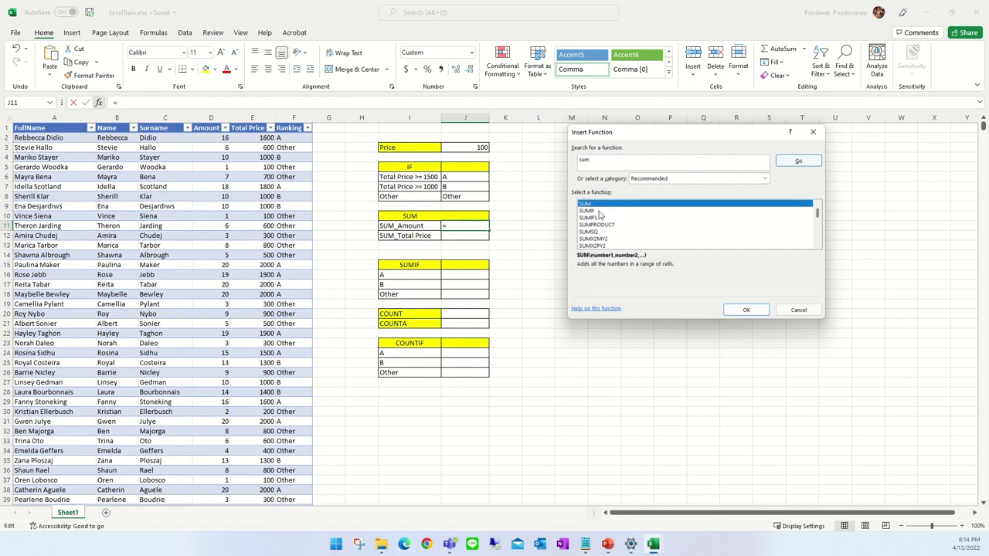
{"action": "left_click", "coordinate": [600, 212]}
{"action": "left_click", "coordinate": [600, 218]}
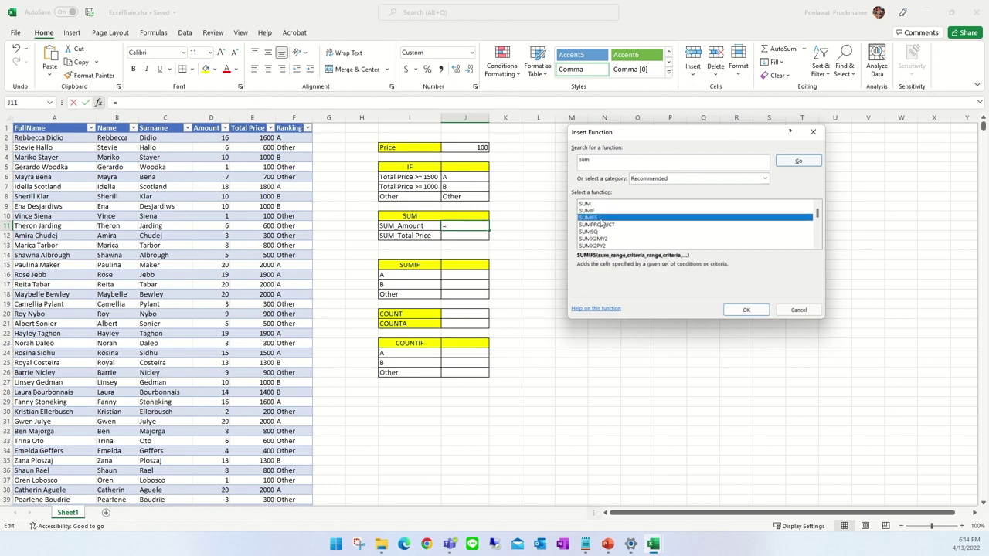
{"action": "left_click", "coordinate": [606, 205]}
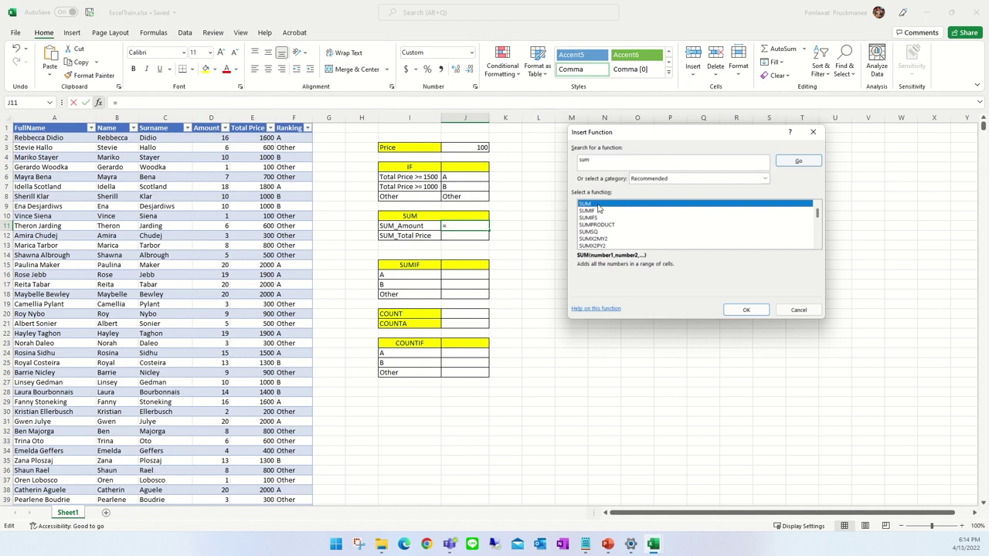
{"action": "left_click", "coordinate": [596, 211]}
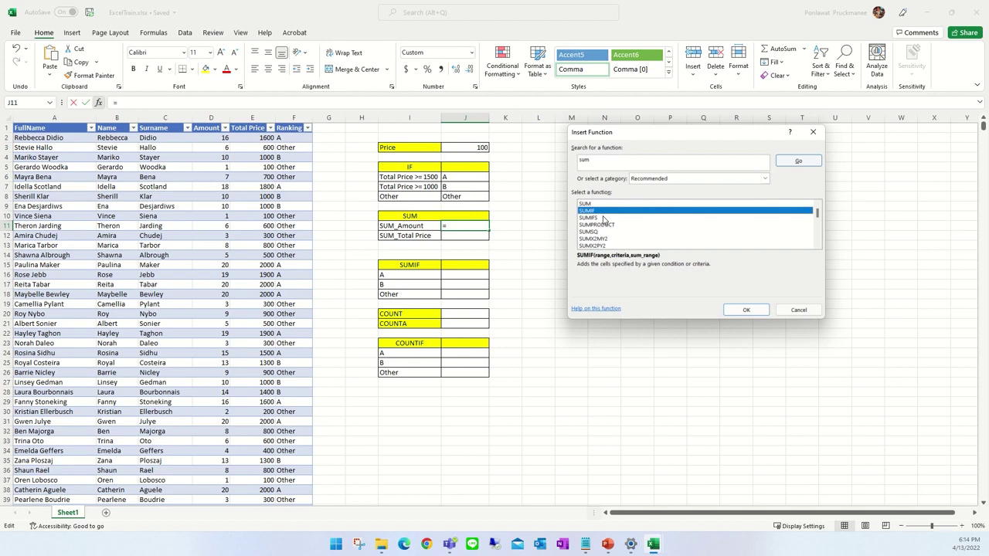
{"action": "left_click", "coordinate": [601, 218]}
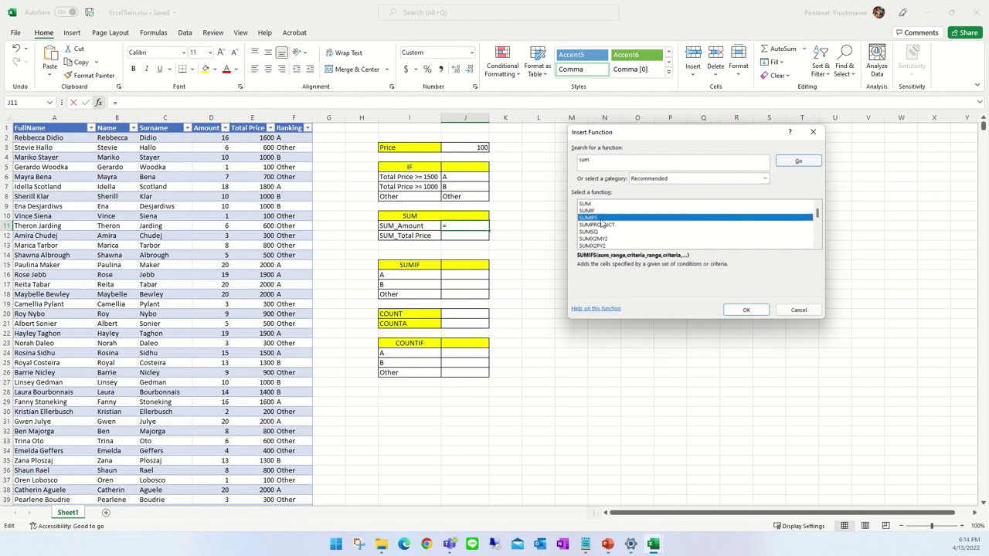
{"action": "left_click", "coordinate": [602, 212]}
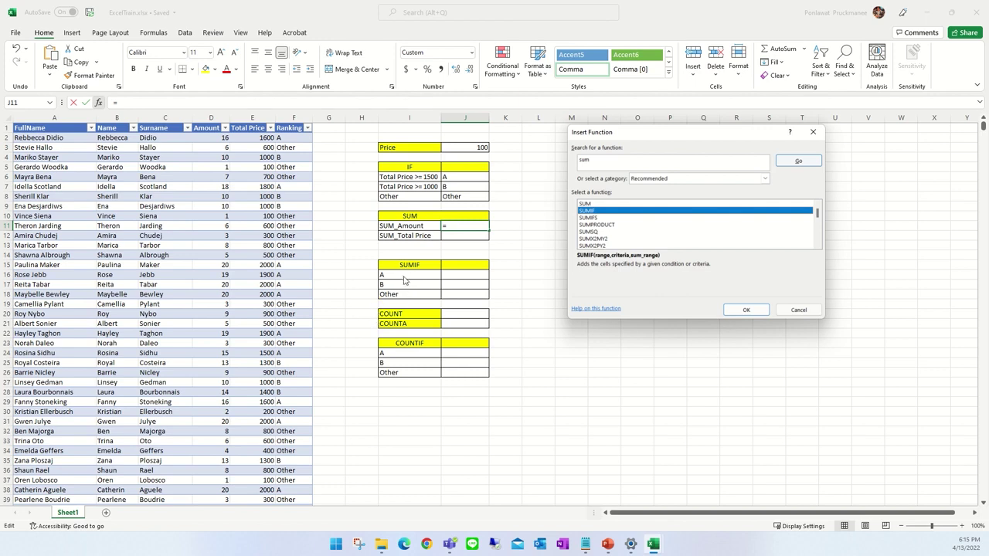
{"action": "left_click", "coordinate": [591, 219]}
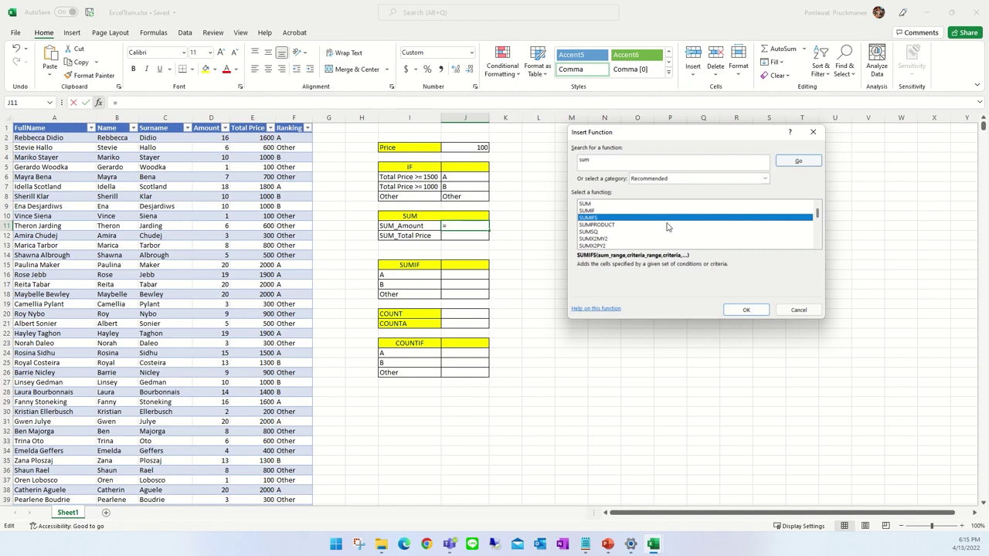
{"action": "left_click", "coordinate": [599, 203]}
{"action": "left_click", "coordinate": [599, 210]}
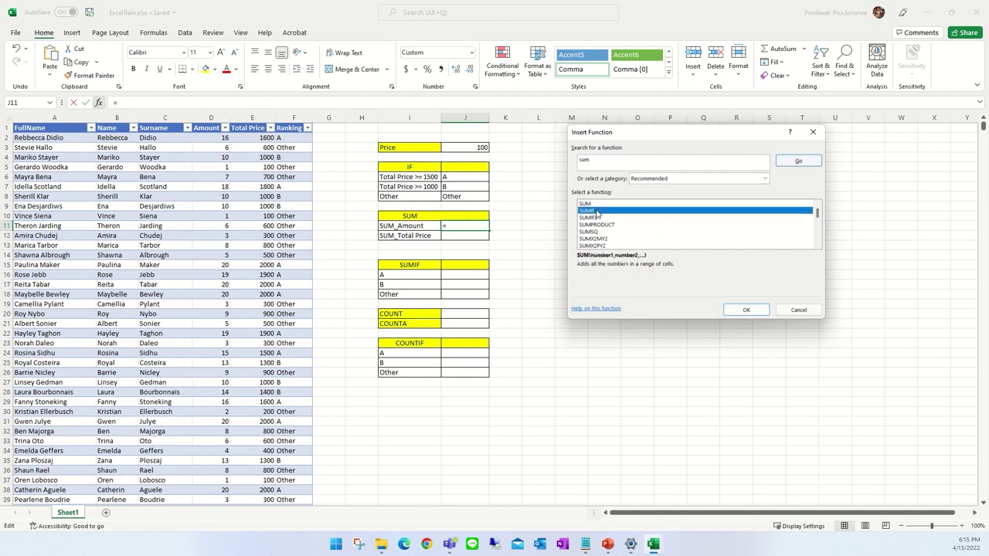
{"action": "left_click", "coordinate": [607, 204]}
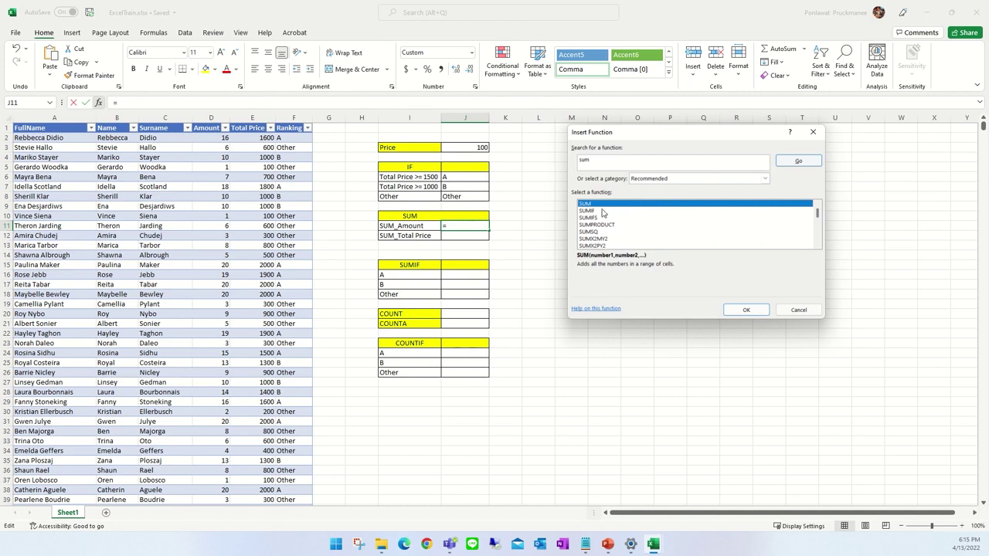
{"action": "left_click", "coordinate": [606, 212]}
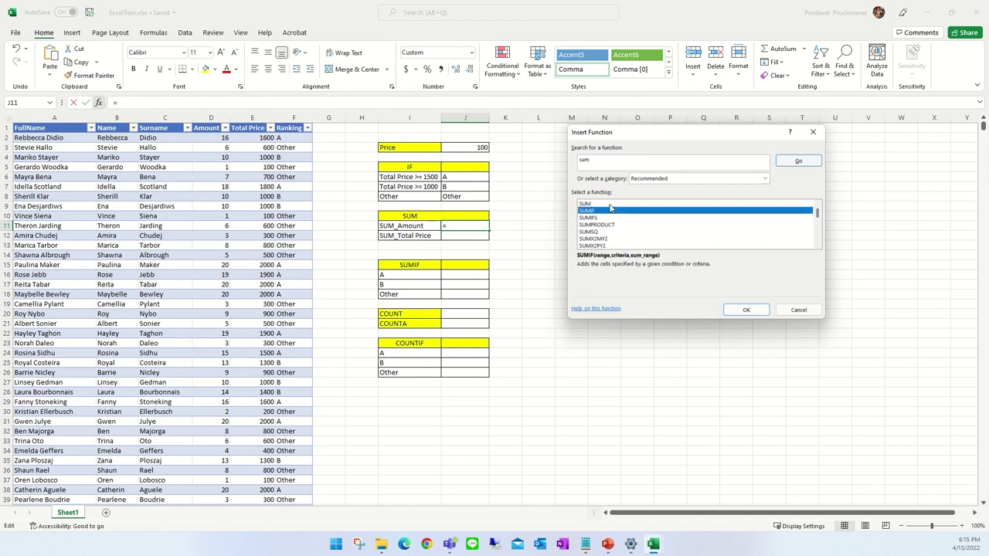
{"action": "left_click", "coordinate": [608, 204]}
{"action": "left_click", "coordinate": [607, 212]}
{"action": "left_click", "coordinate": [613, 205]}
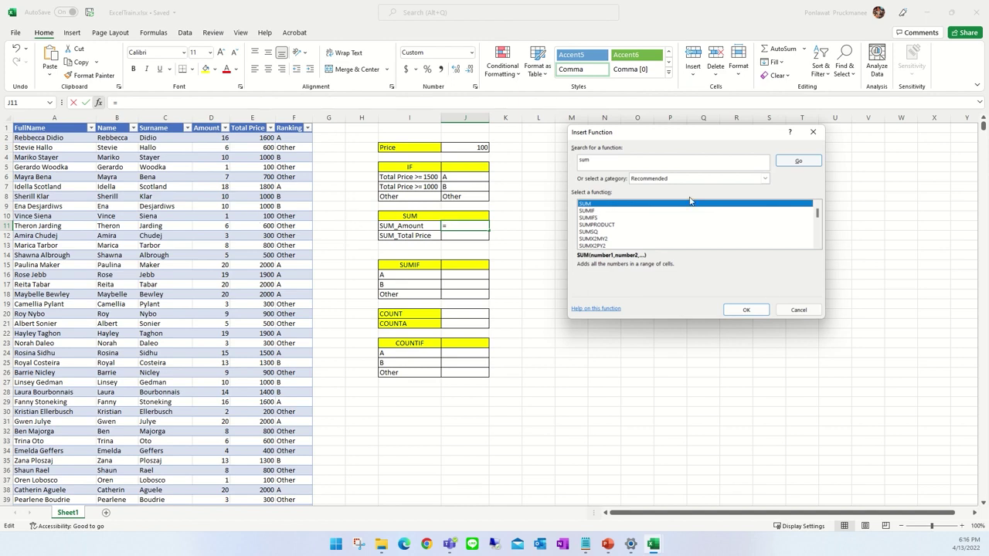
Step: Choose SUM for J11, giving =SUM(J3:J10) in Function Arguments
{"action": "left_click", "coordinate": [746, 310]}
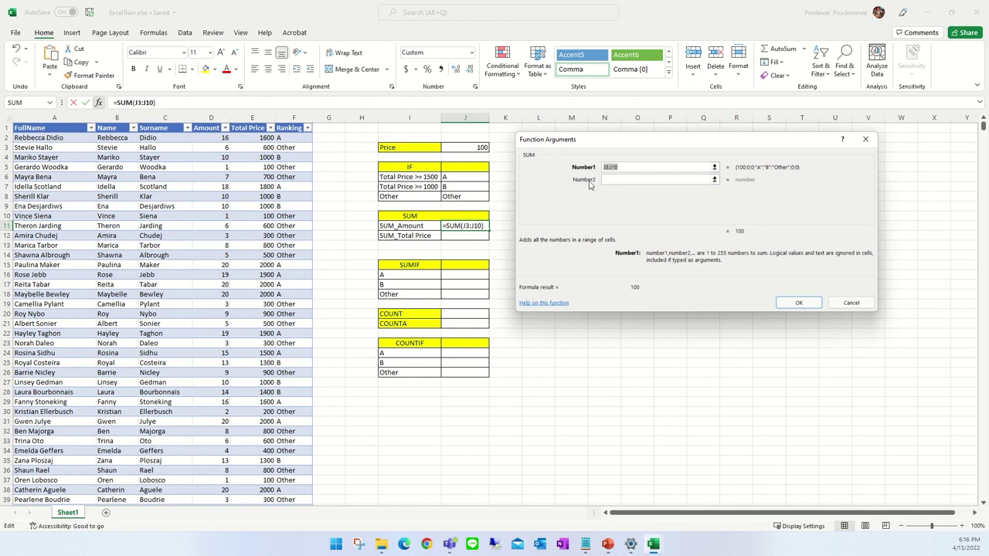
Step: Replace J3:J10 with CusOrder[Amount], the Amount column minus its totals row (21,351)
{"action": "left_click", "coordinate": [623, 167]}
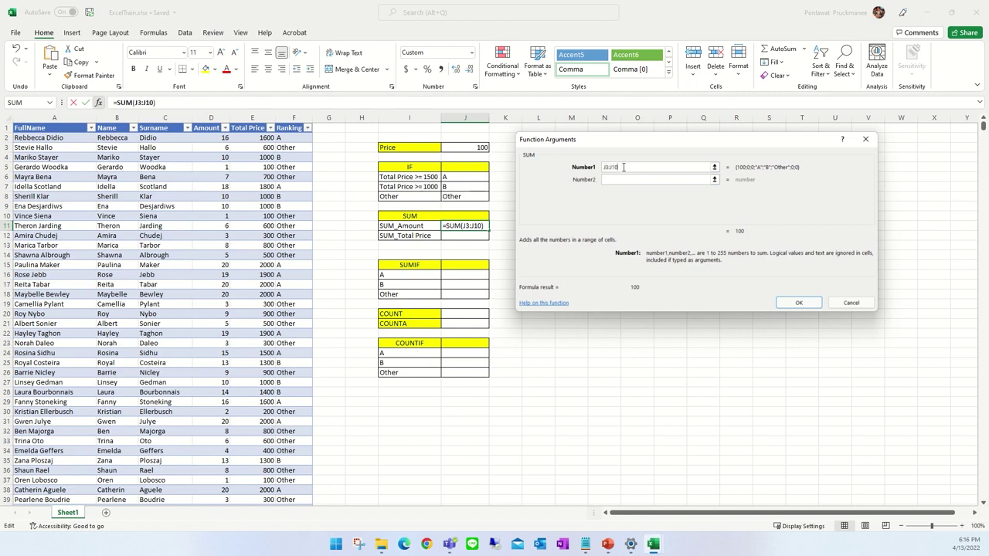
{"action": "double_click", "coordinate": [599, 167]}
{"action": "key", "text": "BackSpace"}
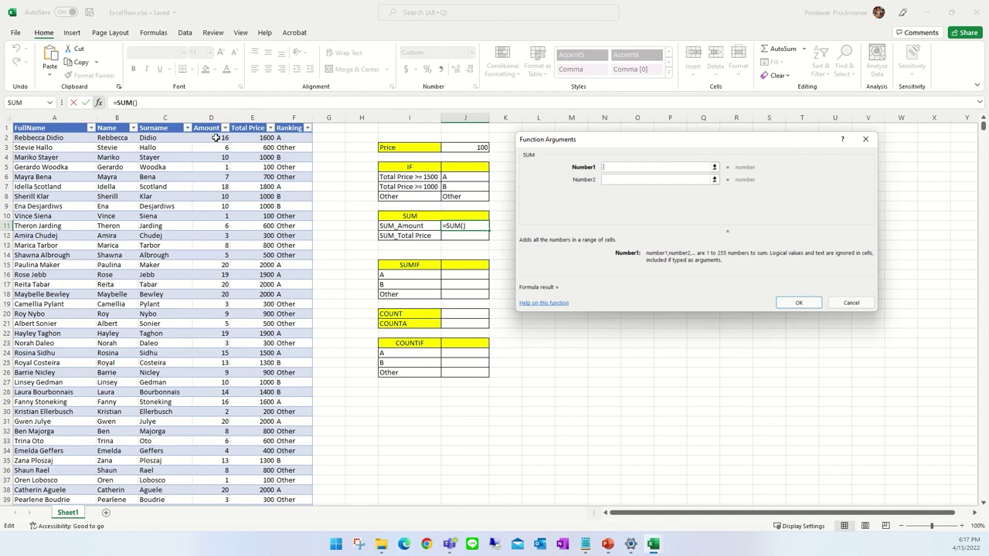
{"action": "left_click", "coordinate": [216, 137]}
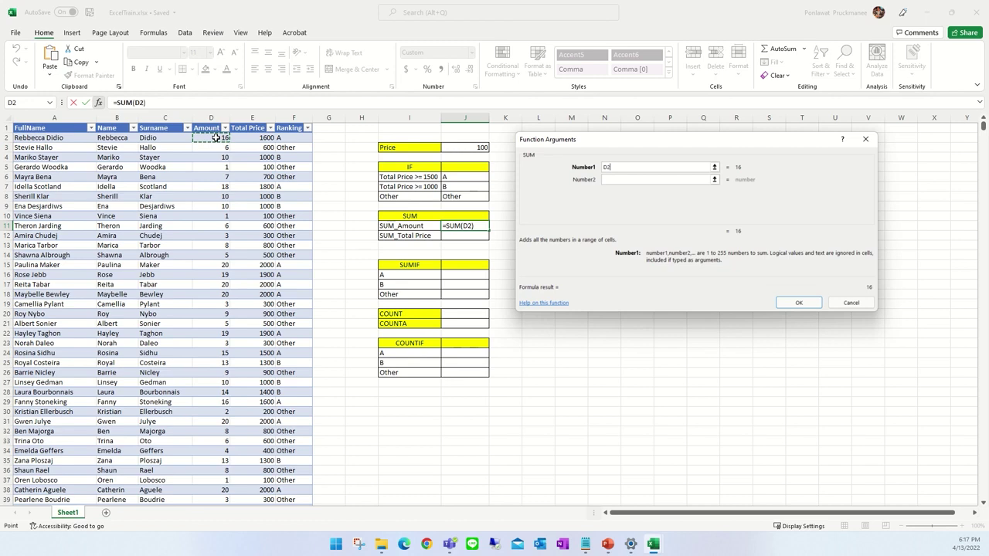
{"action": "key", "text": "ctrl+shift+Down"}
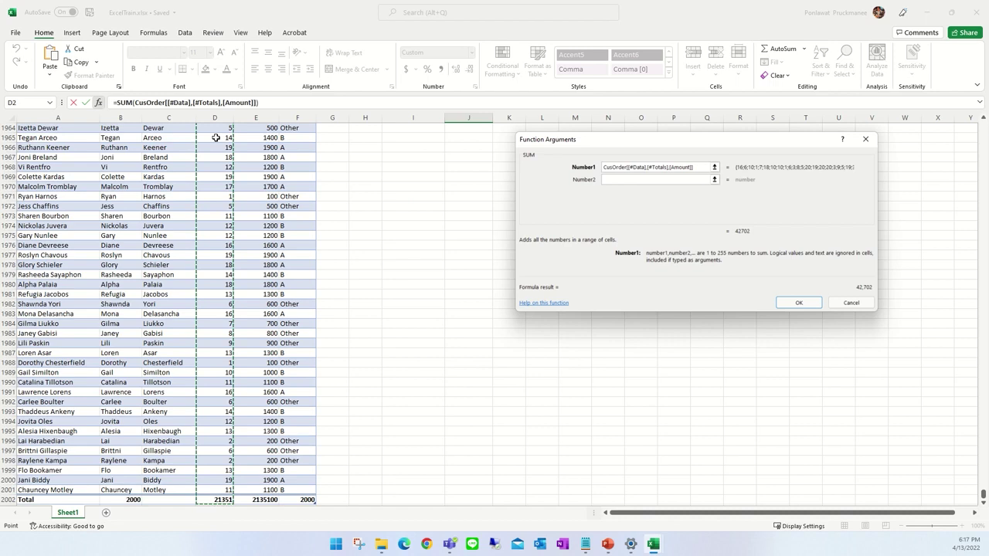
{"action": "key", "text": "shift+Up"}
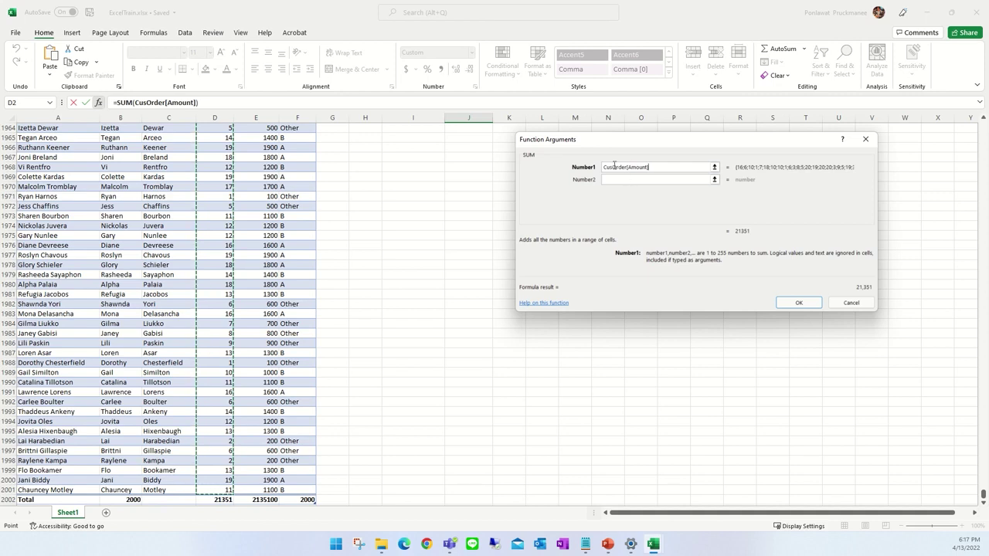
{"action": "left_click_drag", "start_coordinate": [604, 167], "coordinate": [643, 169]}
{"action": "left_click", "coordinate": [642, 169]}
{"action": "mouse_move", "coordinate": [626, 166]}
{"action": "left_mouse_down"}
{"action": "mouse_move", "coordinate": [602, 167]}
{"action": "mouse_move", "coordinate": [655, 168]}
{"action": "left_mouse_up"}
Step: Confirm =SUM(CusOrder[Amount]) showing 21,351, then select the SUM_Total Price cell
{"action": "left_click", "coordinate": [627, 167]}
{"action": "left_click", "coordinate": [797, 303]}
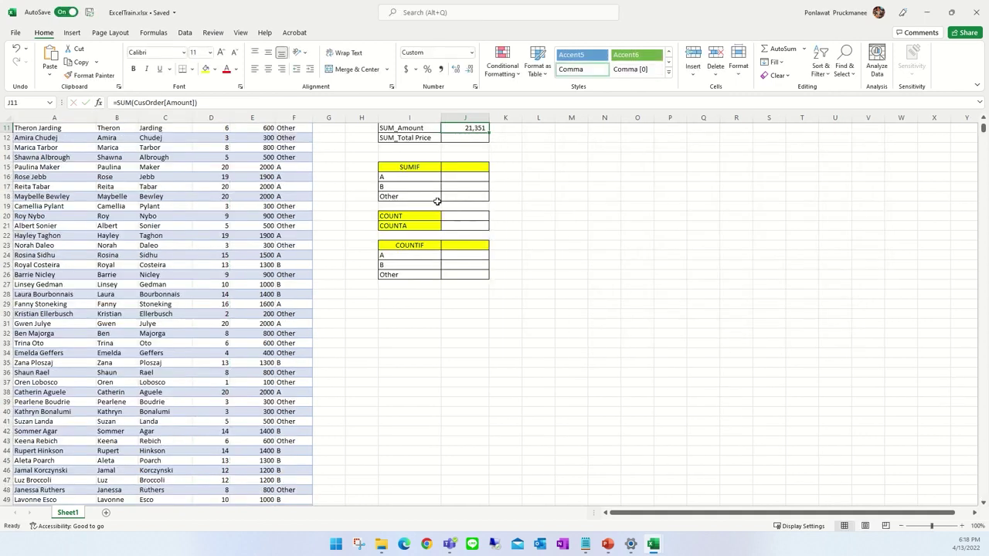
{"action": "scroll", "coordinate": [482, 176], "scroll_direction": "up", "scroll_amount": 3}
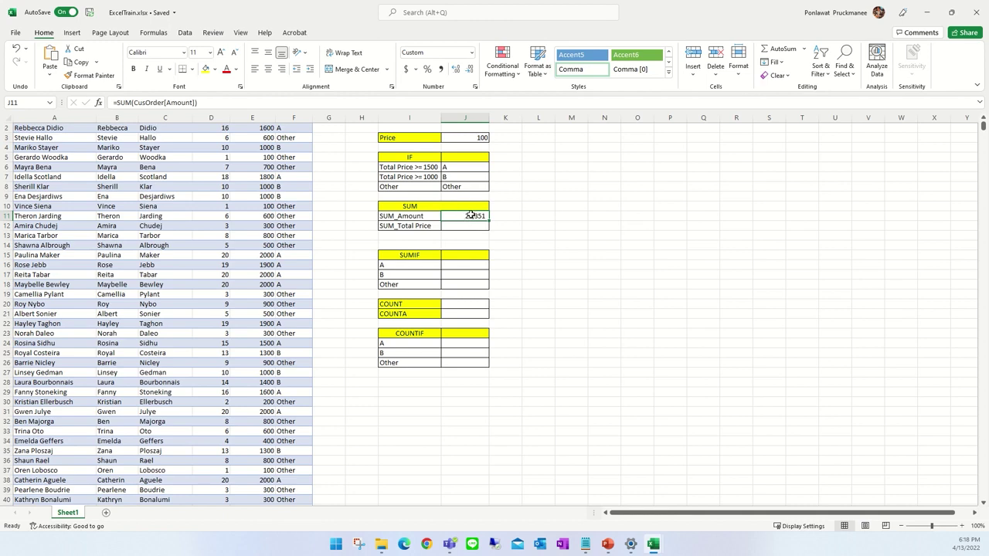
{"action": "left_click", "coordinate": [468, 225]}
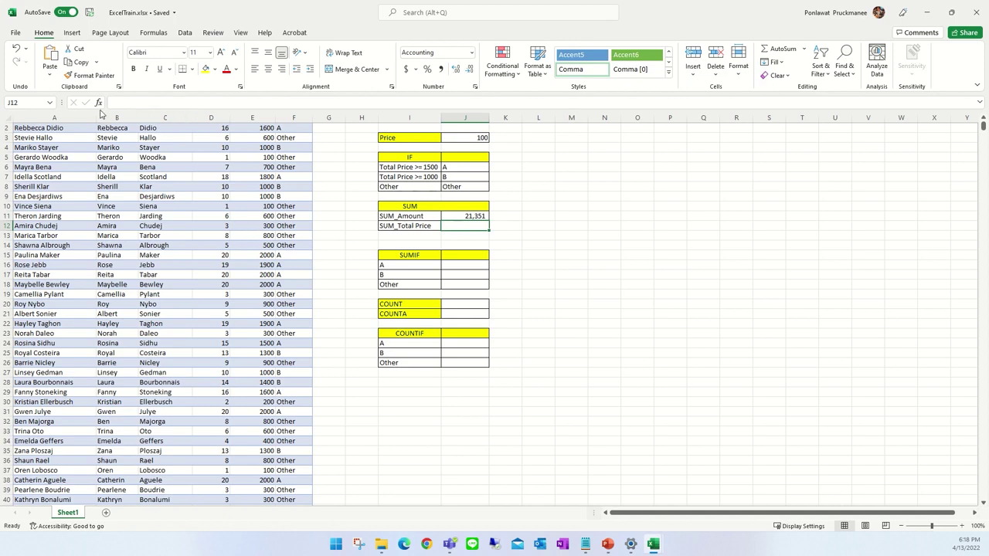
Step: Enter =SUM(CusOrder[Total Price]) in SUM_Total Price, totalling 2,135,100.00
{"action": "left_click", "coordinate": [98, 102]}
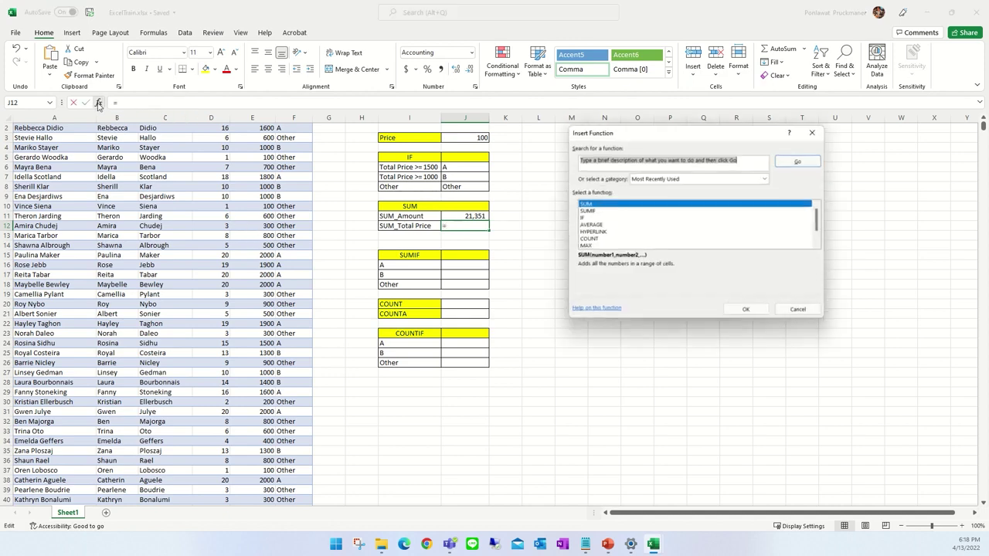
{"action": "left_click", "coordinate": [593, 207]}
{"action": "left_click", "coordinate": [746, 309]}
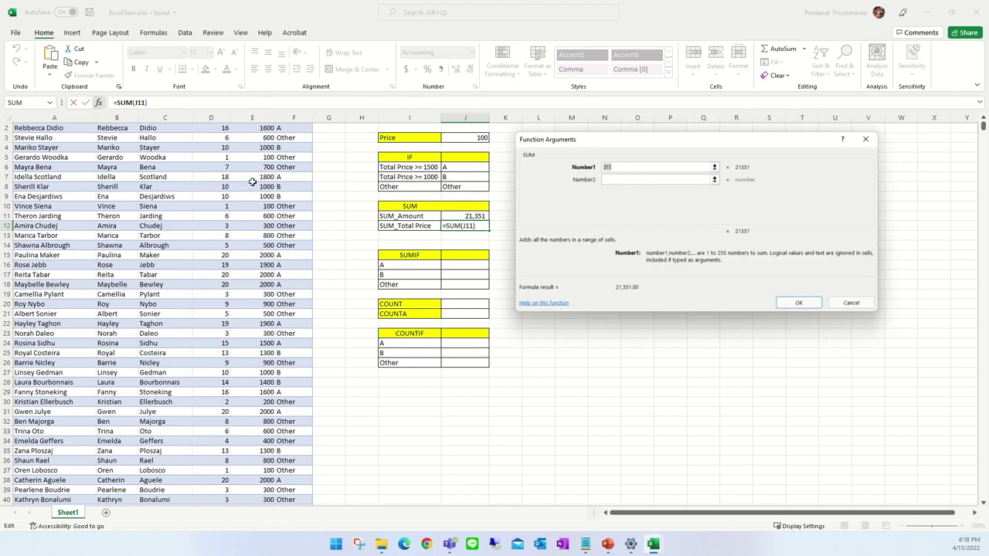
{"action": "scroll", "coordinate": [252, 181], "scroll_direction": "up", "scroll_amount": 1}
{"action": "left_click", "coordinate": [253, 137]}
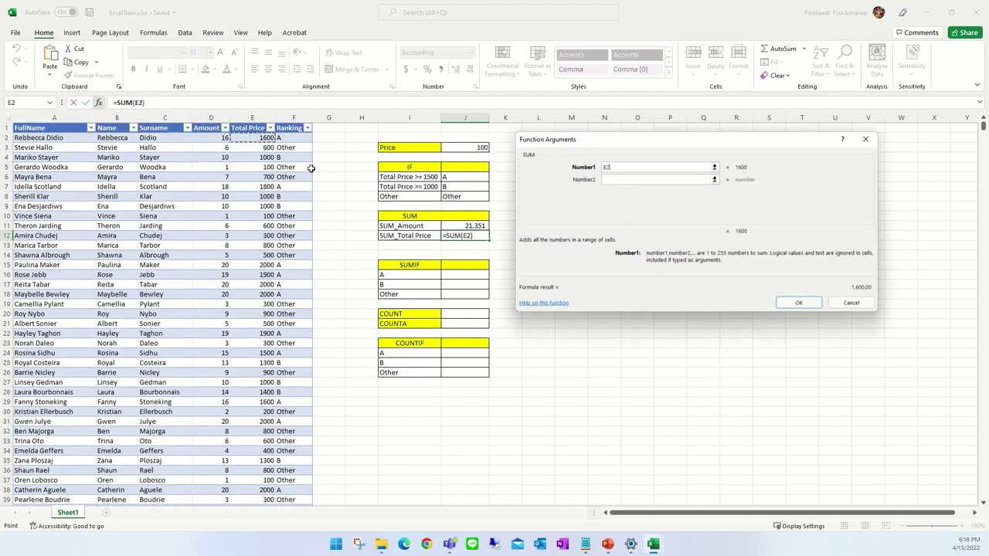
{"action": "key", "text": "ctrl+shift+Down"}
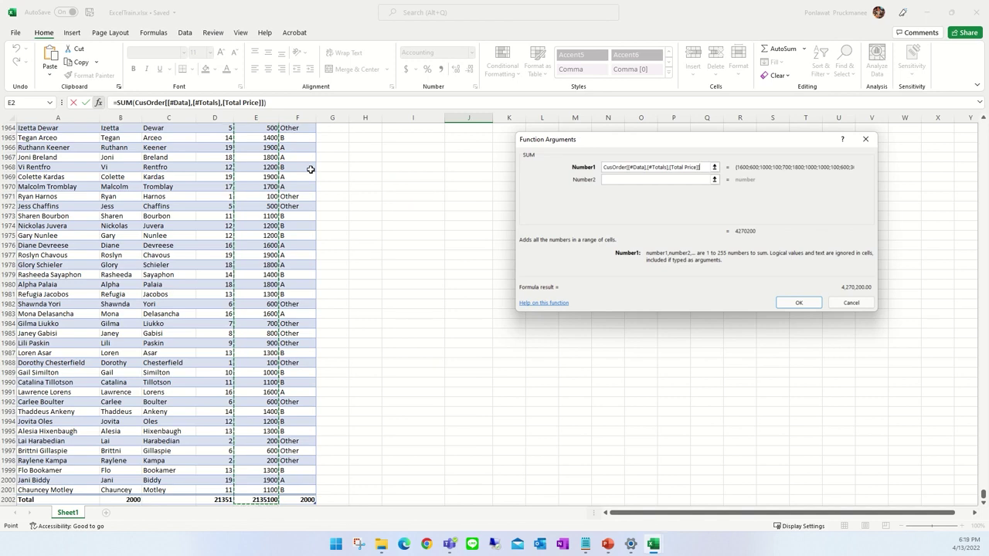
{"action": "key", "text": "shift+Up"}
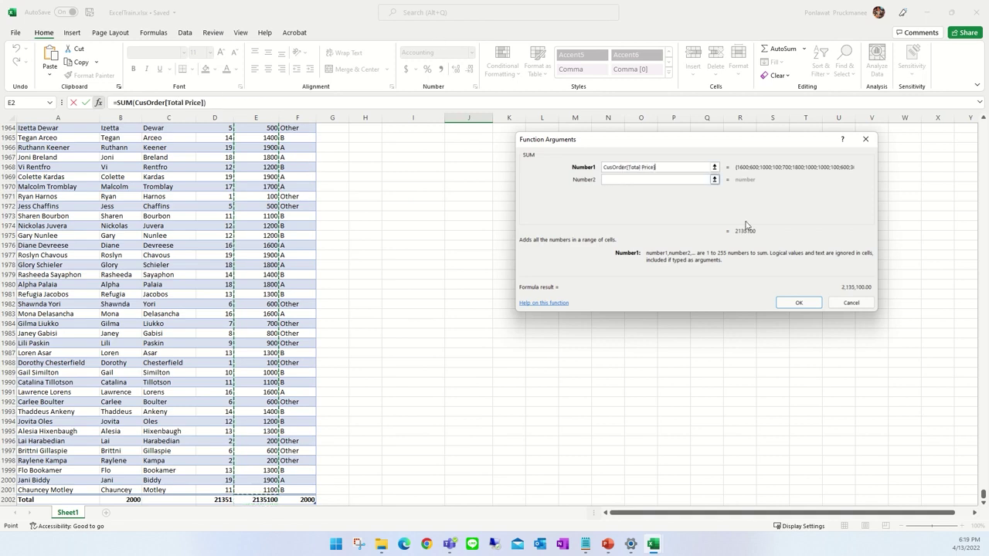
{"action": "left_click", "coordinate": [795, 302]}
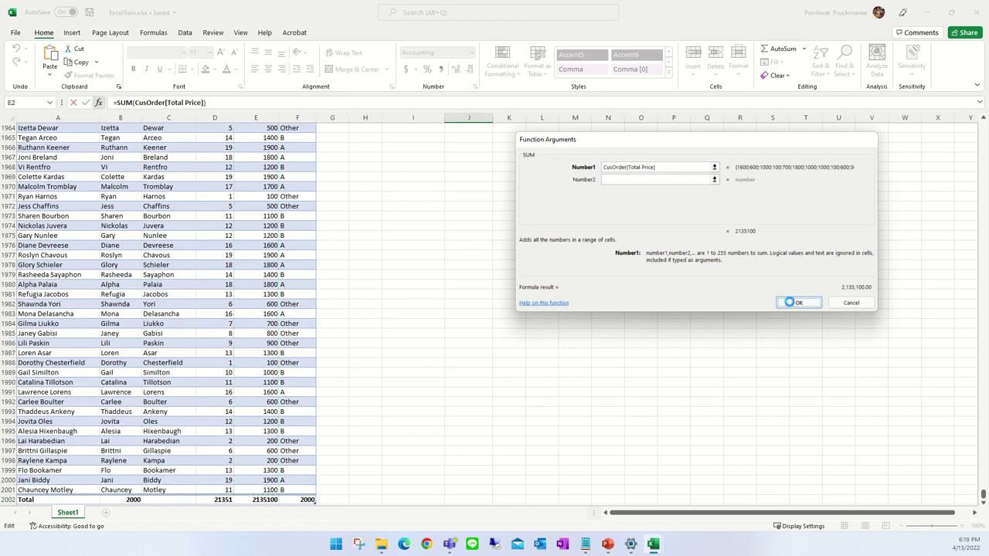
{"action": "scroll", "coordinate": [488, 184], "scroll_direction": "up", "scroll_amount": 1}
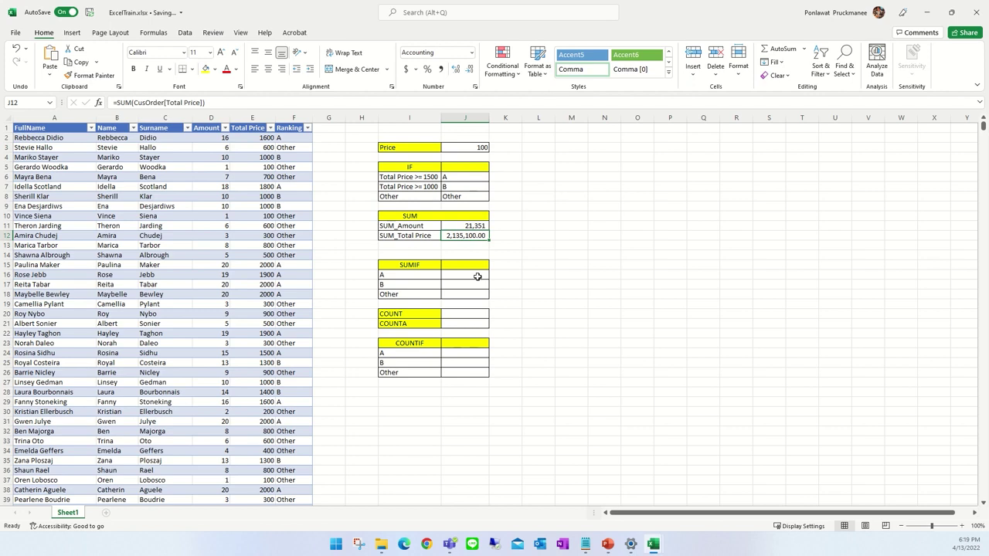
{"action": "left_click", "coordinate": [422, 266]}
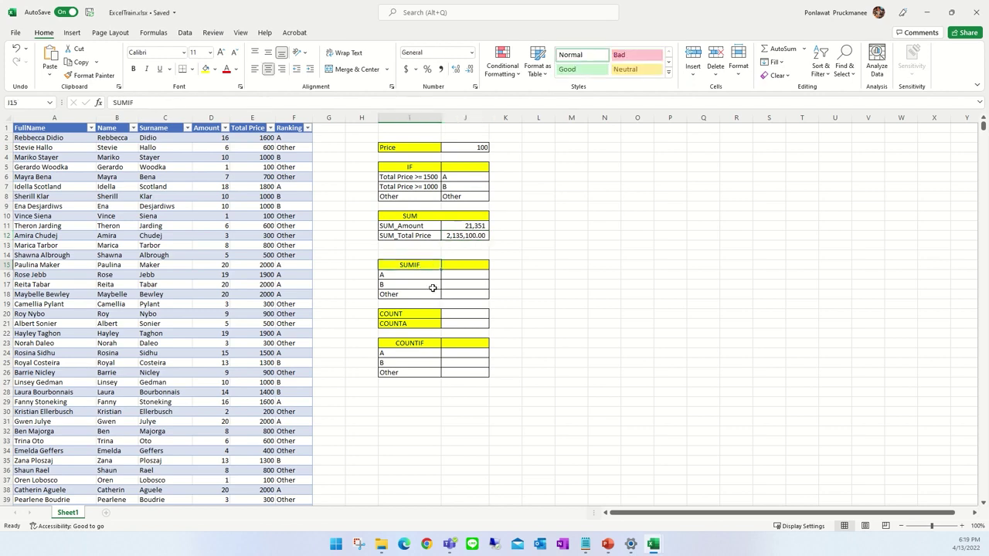
{"action": "left_click", "coordinate": [437, 285]}
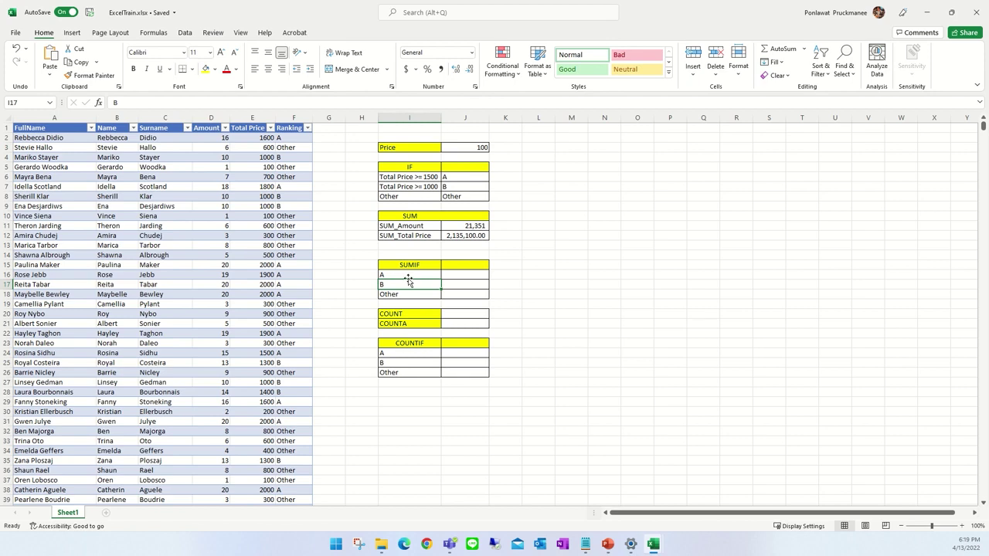
{"action": "left_click", "coordinate": [405, 275]}
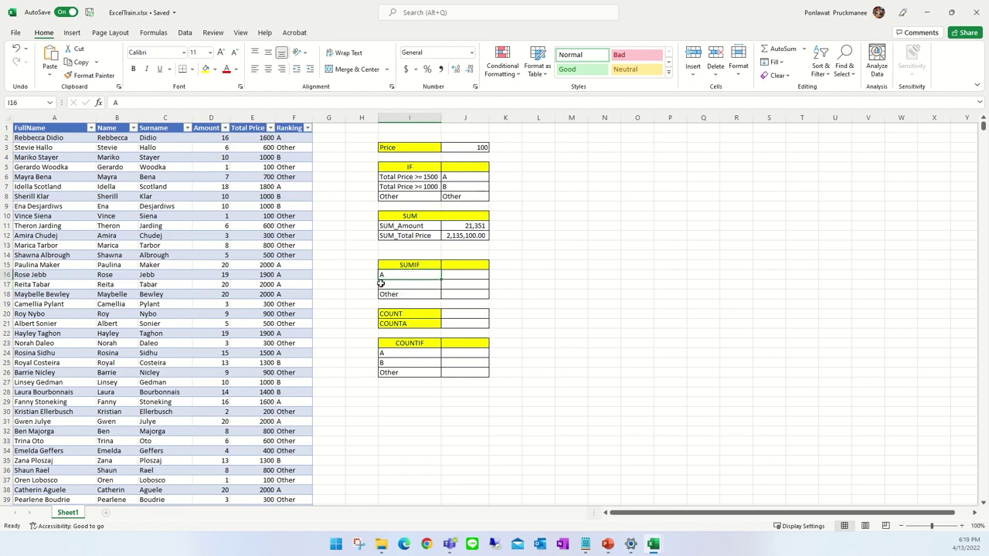
{"action": "type", "text": "B"}
{"action": "left_click", "coordinate": [301, 139]}
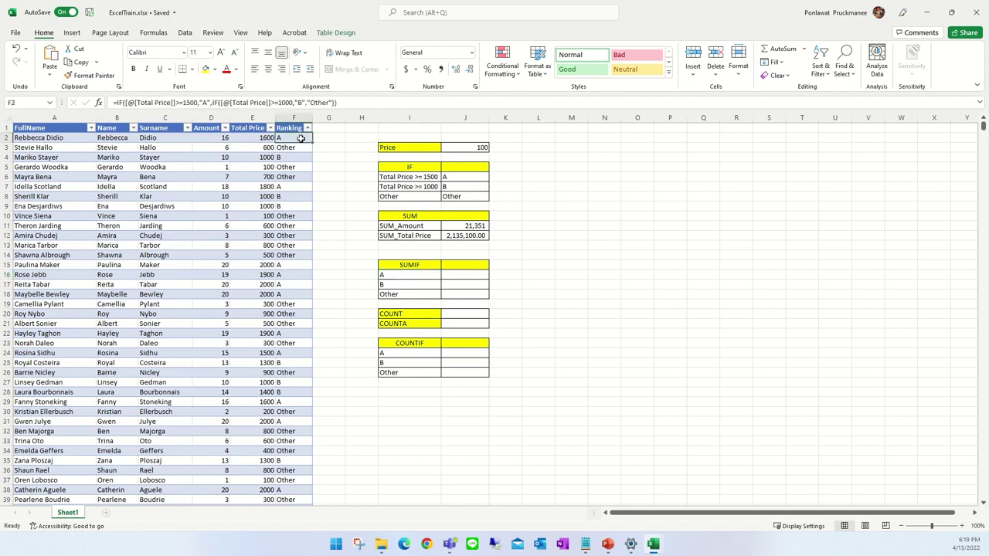
{"action": "left_click", "coordinate": [394, 285]}
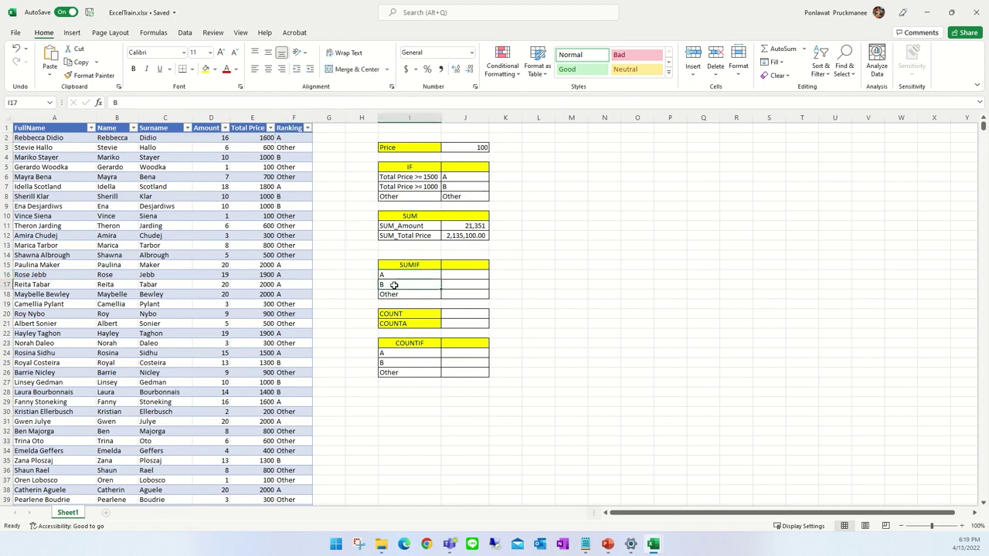
{"action": "left_click", "coordinate": [402, 295]}
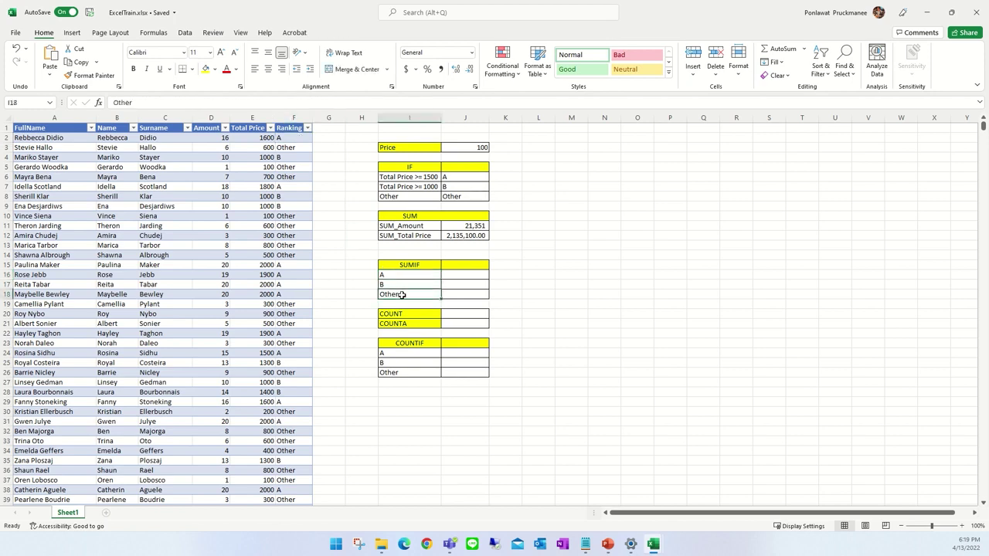
{"action": "left_click", "coordinate": [453, 275]}
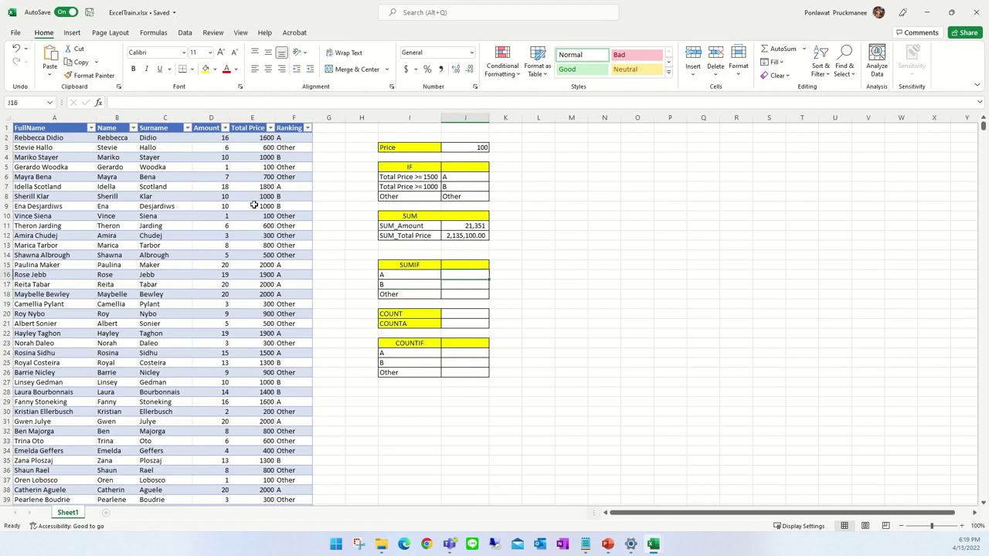
Step: Search for 'sumif' and insert SUMIF into the ranking-A cell J16
{"action": "left_click", "coordinate": [98, 103]}
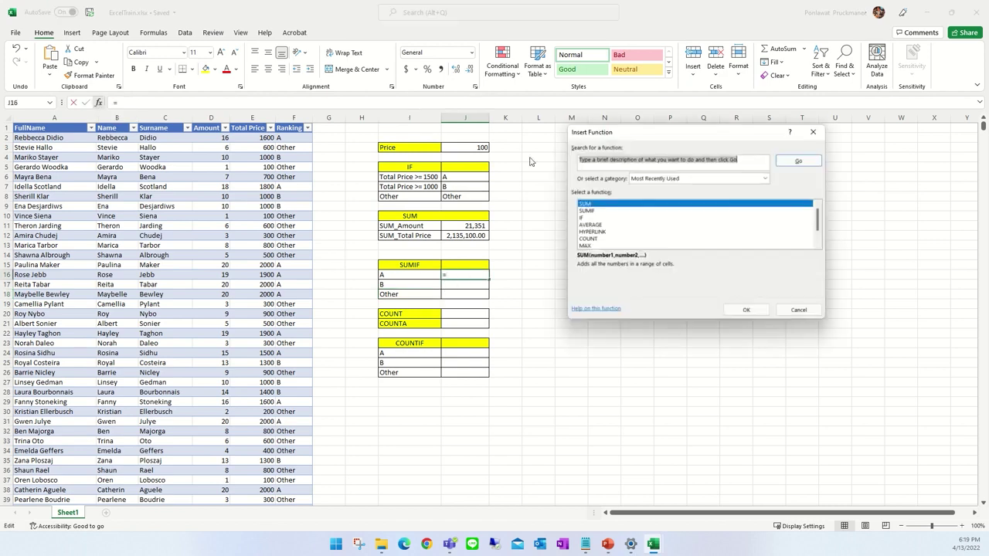
{"action": "type", "text": "s"}
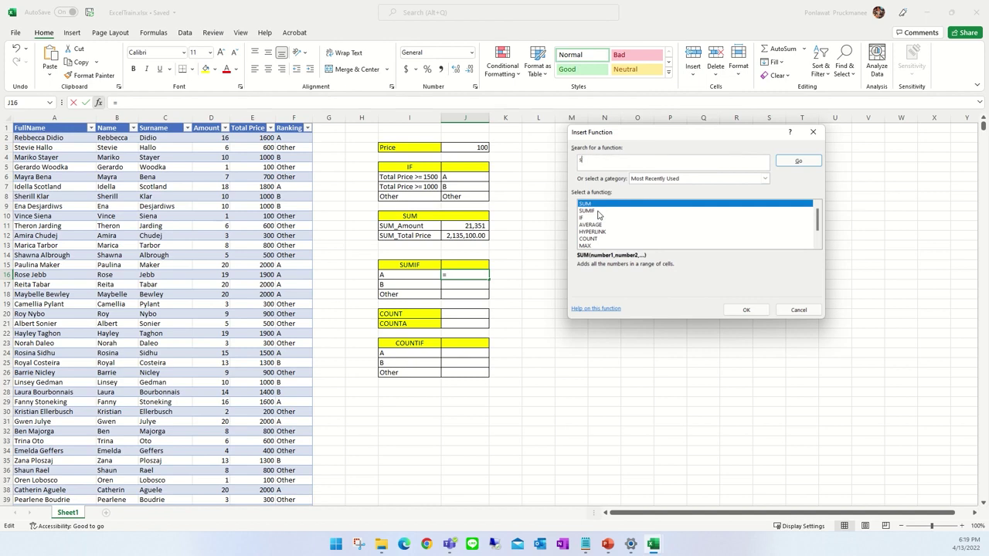
{"action": "type", "text": "umif"}
{"action": "key", "text": "Return"}
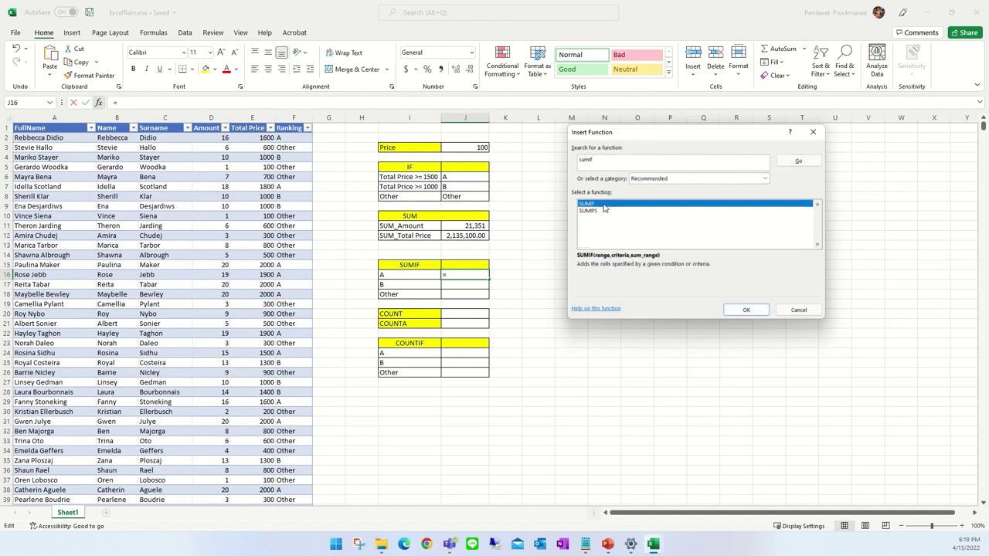
{"action": "left_click", "coordinate": [600, 211]}
{"action": "left_click", "coordinate": [601, 204]}
{"action": "left_click", "coordinate": [600, 211]}
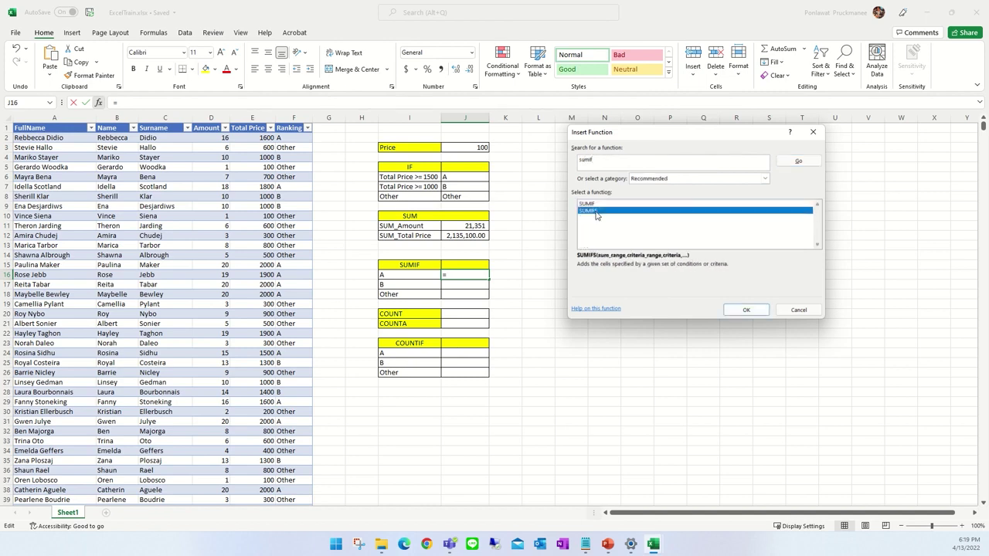
{"action": "left_click", "coordinate": [604, 205]}
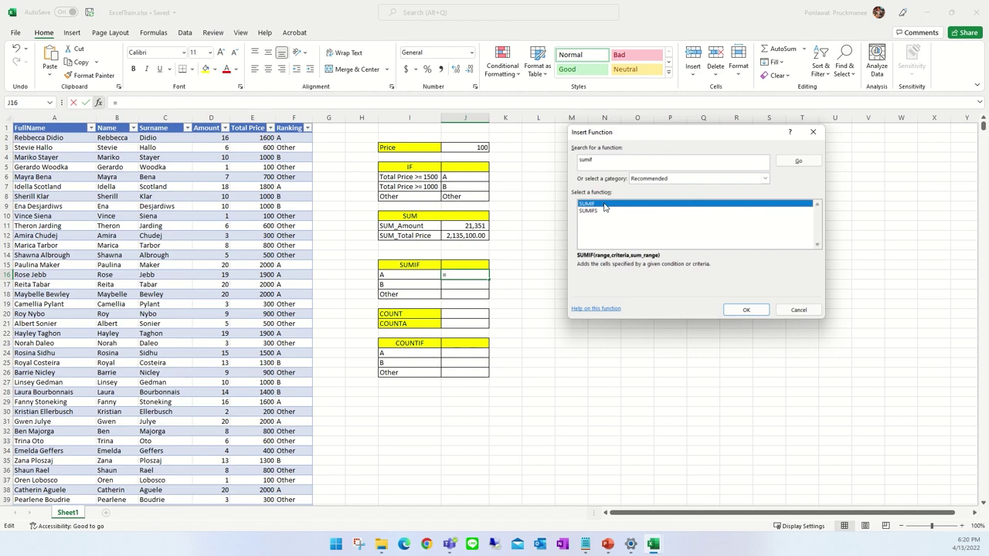
{"action": "left_click", "coordinate": [747, 310]}
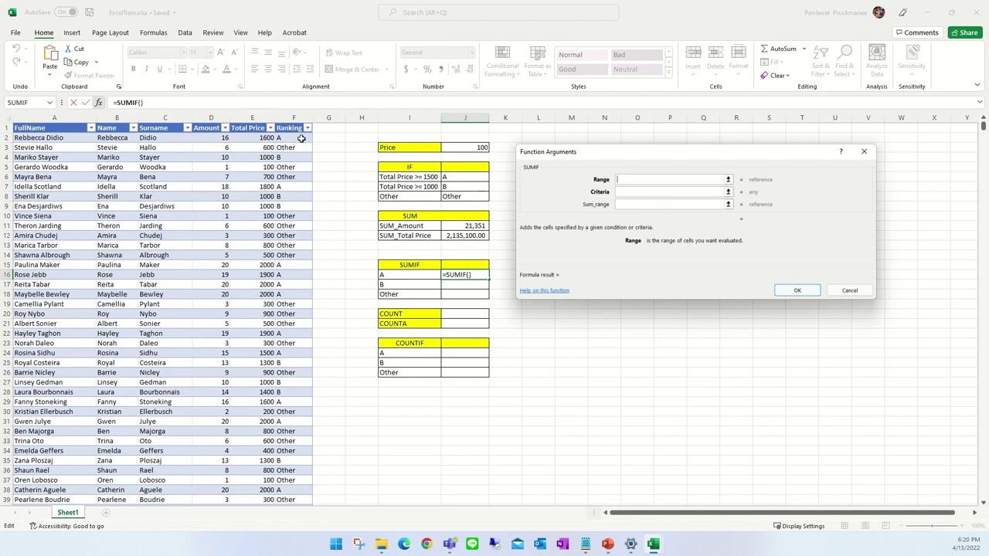
Step: Set the SUMIF Range to the Ranking column, CusOrder[Ranking], excluding the totals row
{"action": "left_click", "coordinate": [302, 139]}
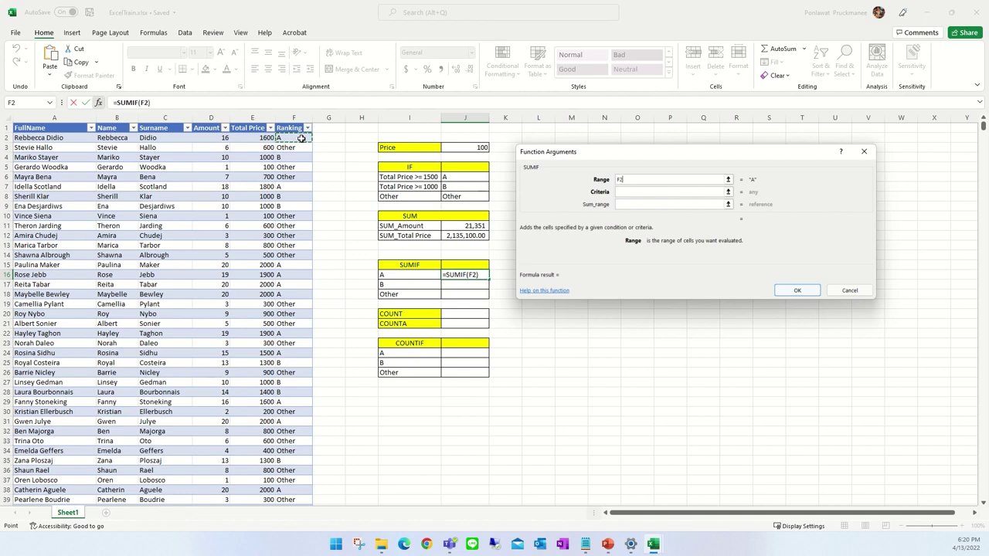
{"action": "key", "text": "ctrl+shift+Down"}
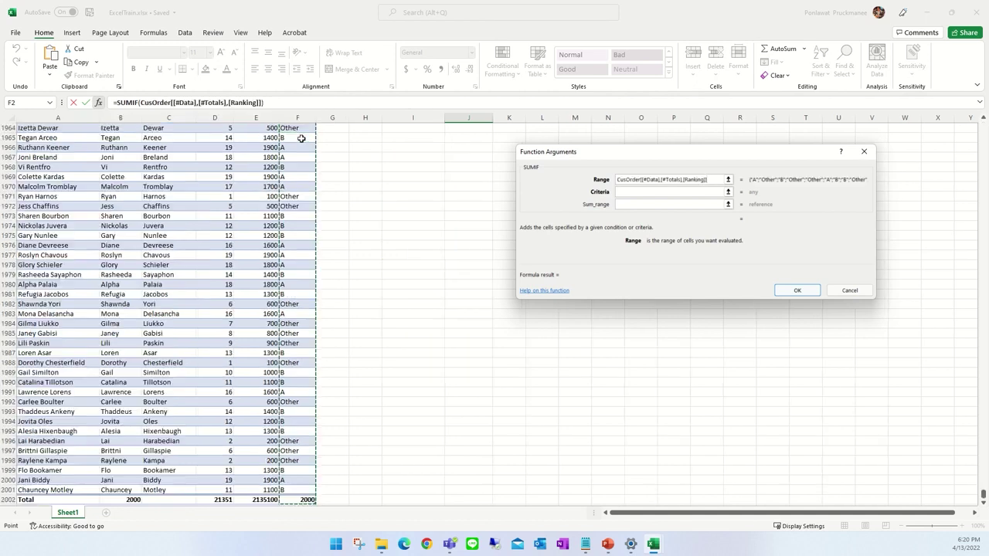
{"action": "key", "text": "shift+Up"}
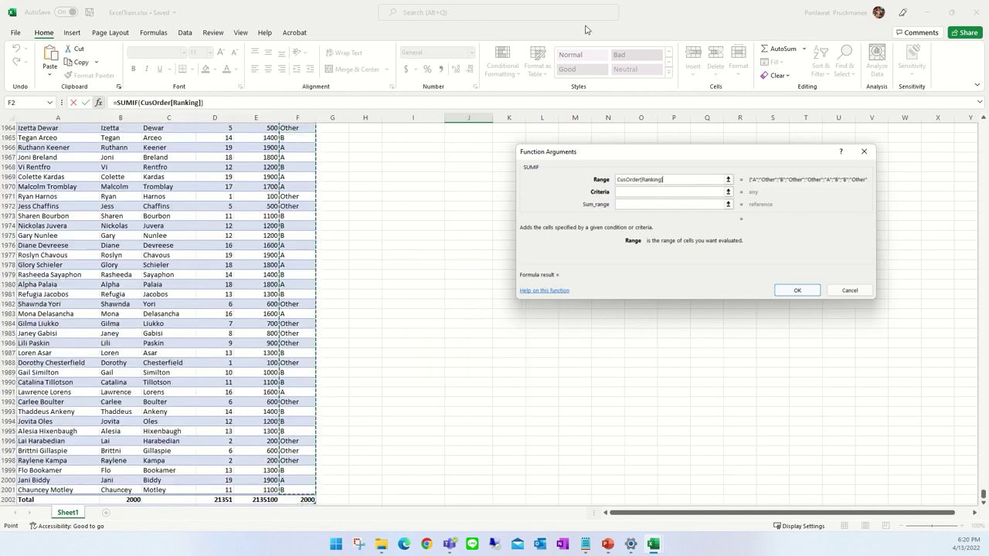
{"action": "left_click", "coordinate": [662, 180]}
Step: Set the Criteria to the A label in cell I16, replacing a wrong reference
{"action": "left_click", "coordinate": [626, 191]}
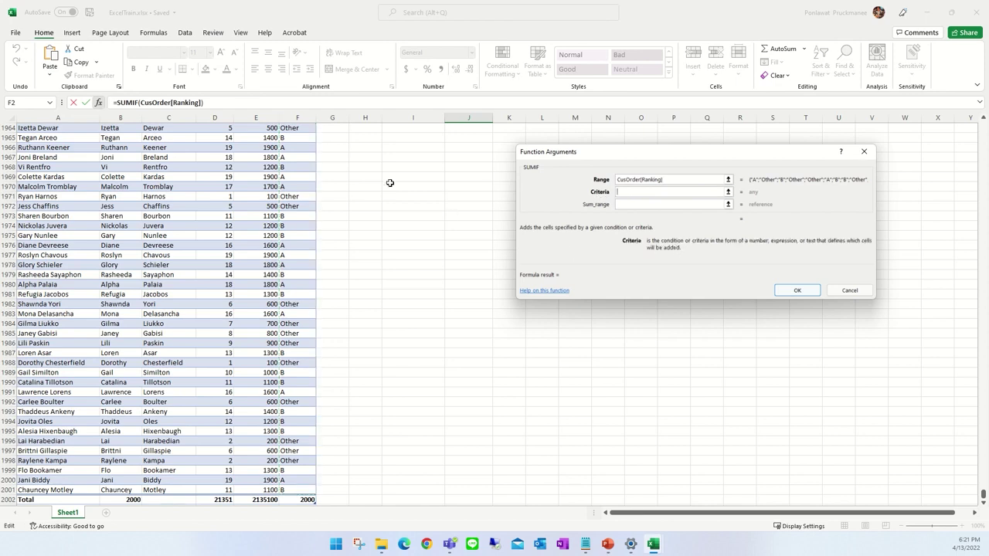
{"action": "left_click", "coordinate": [363, 166]}
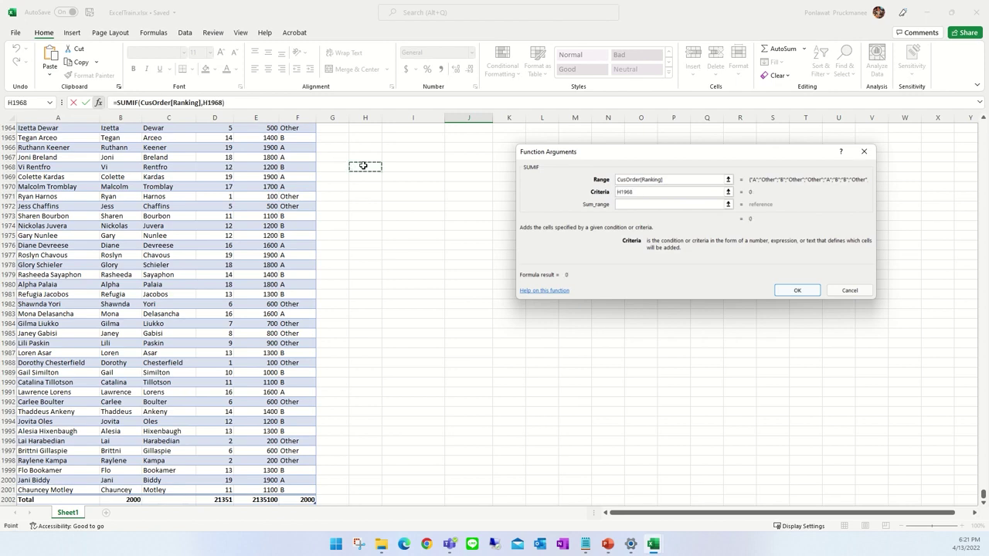
{"action": "key", "text": "shift+Up"}
{"action": "key", "text": "ctrl+Up"}
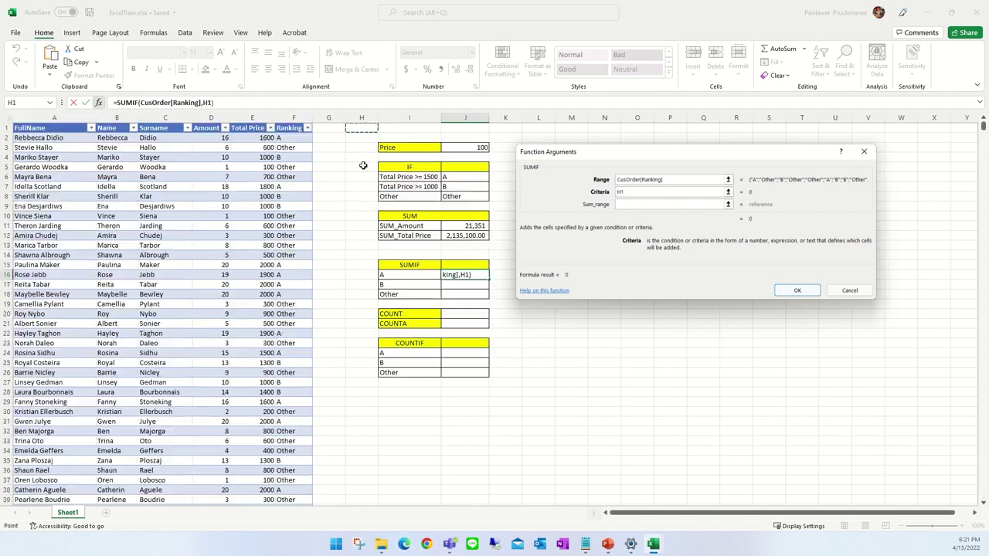
{"action": "double_click", "coordinate": [616, 194]}
{"action": "type", "text": "\"A\""}
{"action": "key", "text": "BackSpace"}
{"action": "key", "text": "BackSpace"}
{"action": "key", "text": "BackSpace"}
{"action": "left_click", "coordinate": [400, 276]}
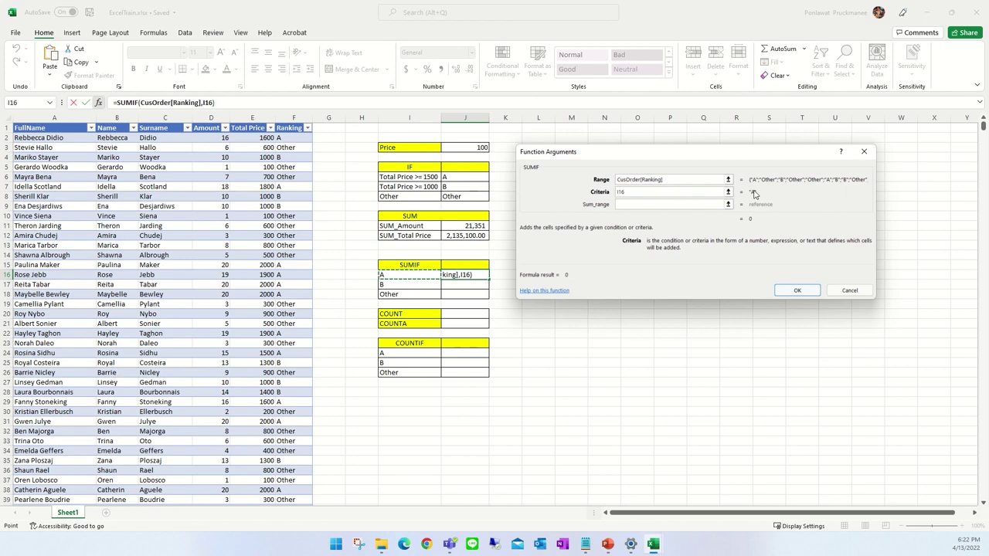
{"action": "left_click", "coordinate": [627, 205]}
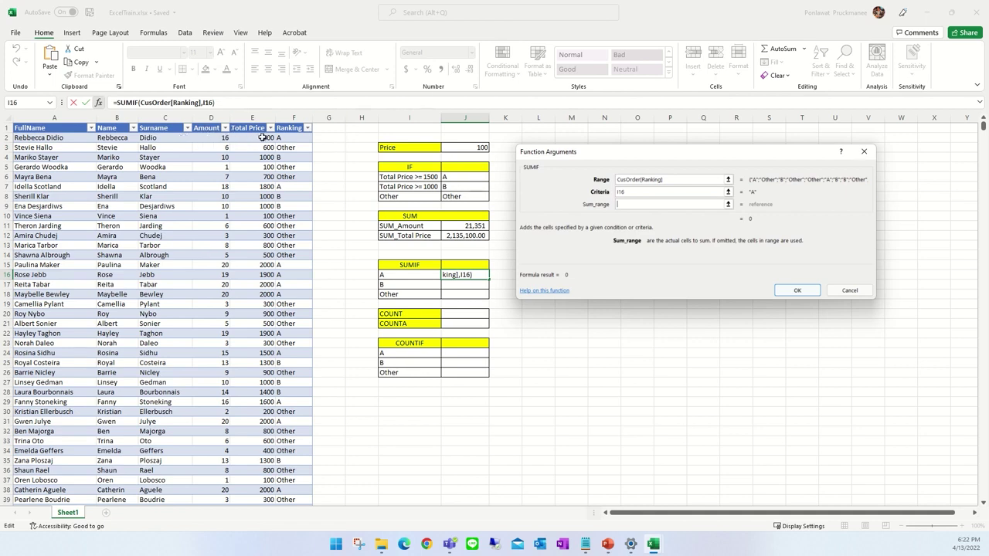
Step: Use CusOrder[Total Price] as the sum range and confirm, giving 1069600 for ranking A
{"action": "left_click", "coordinate": [258, 138]}
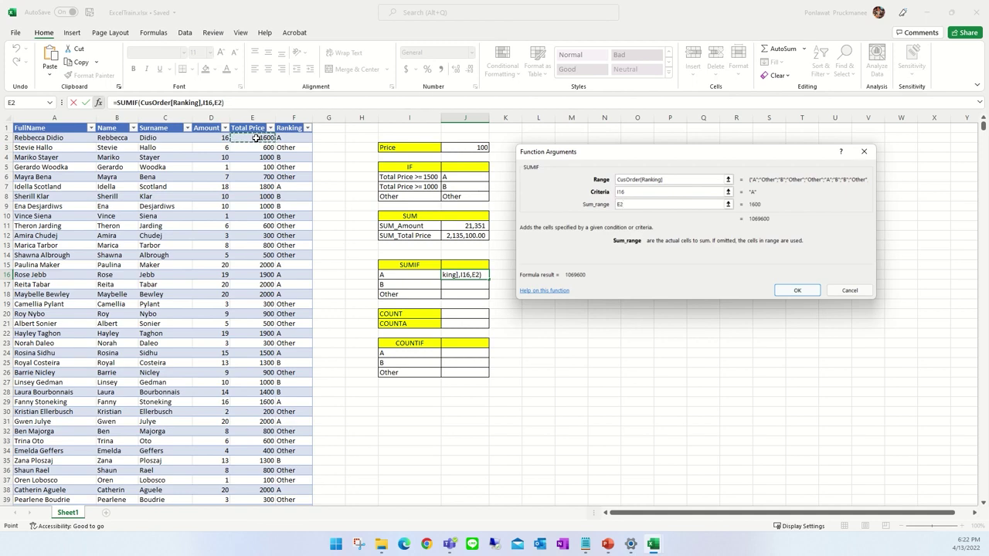
{"action": "key", "text": "ctrl+shift+Down"}
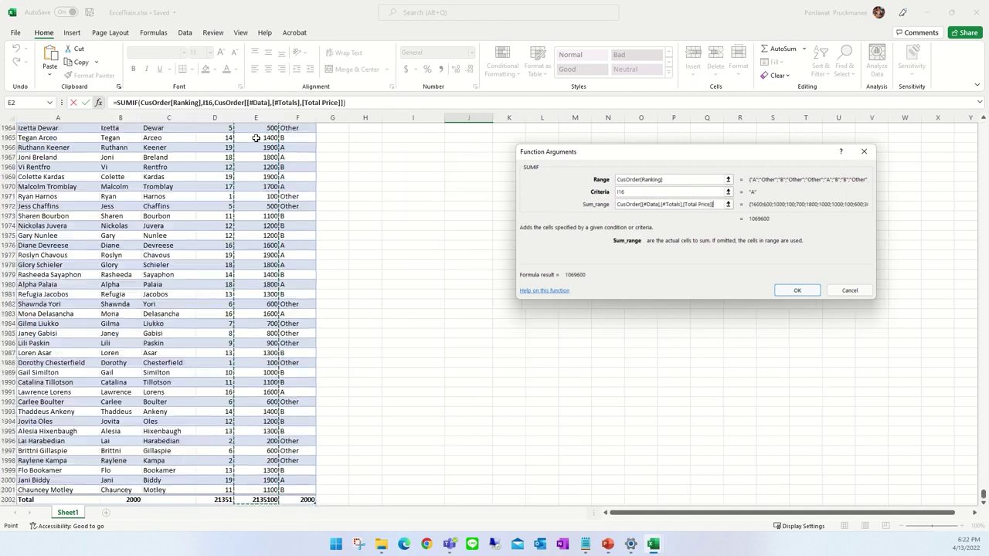
{"action": "key", "text": "shift+Up"}
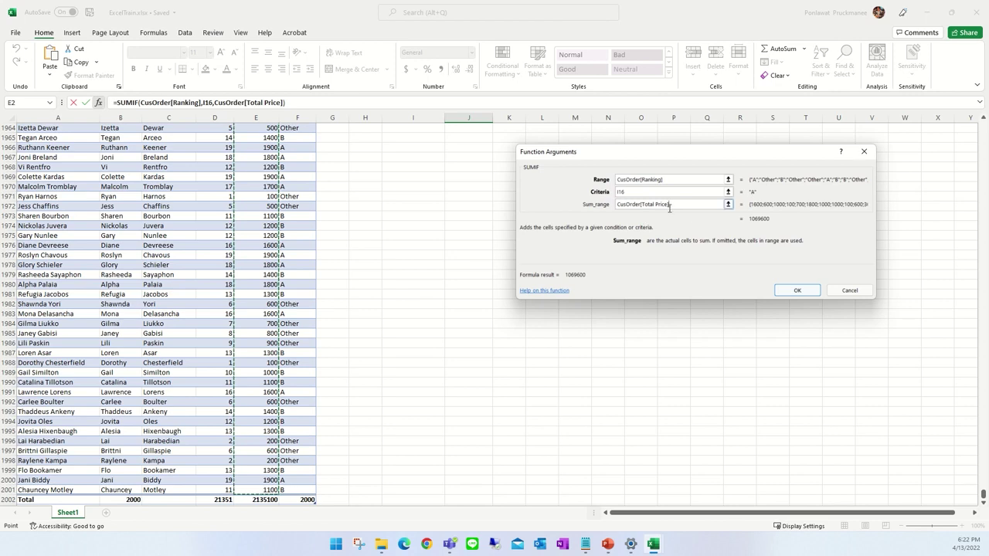
{"action": "left_click", "coordinate": [797, 291]}
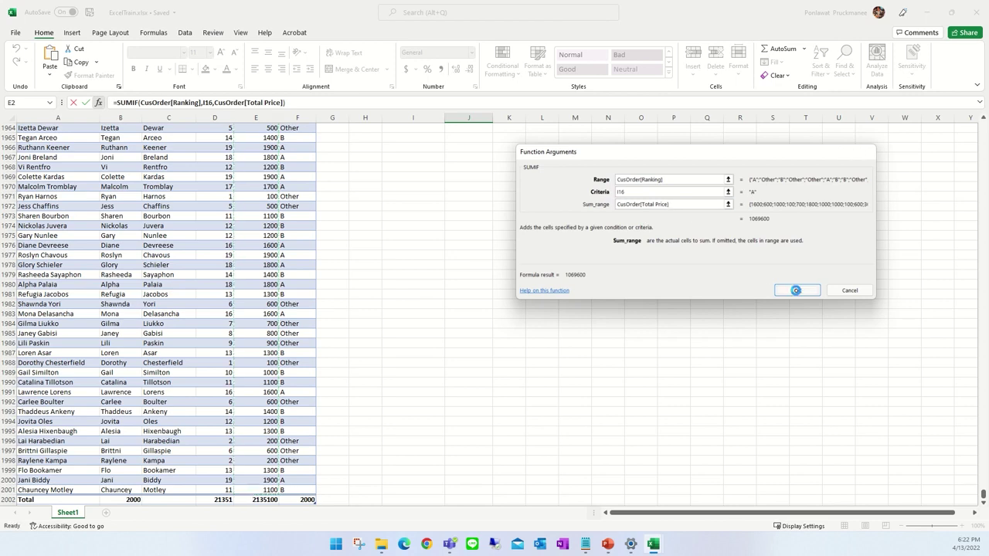
{"action": "scroll", "coordinate": [476, 234], "scroll_direction": "up", "scroll_amount": 4}
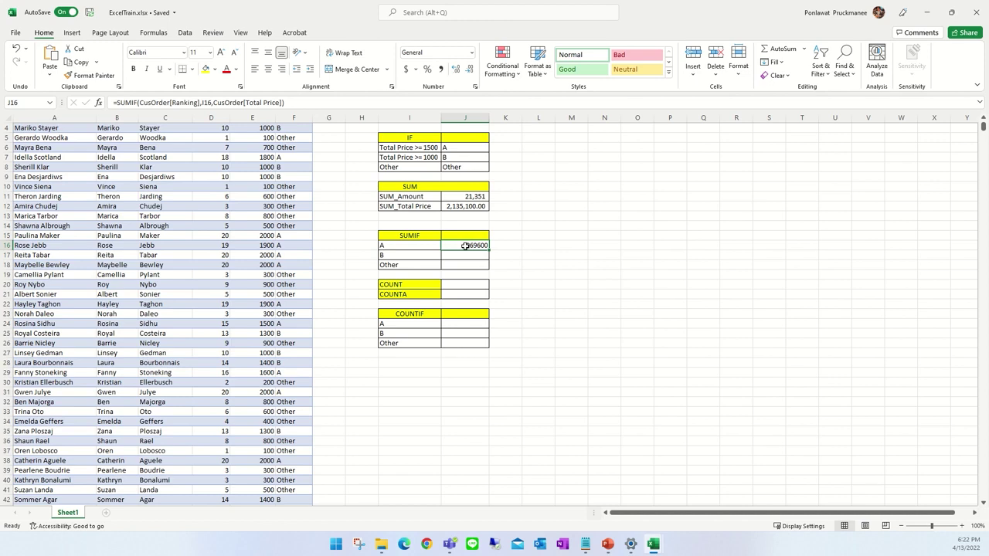
Step: Apply Comma Style to the ranking A SUMIF result in J16 so it reads 1,069,600.00
{"action": "left_click", "coordinate": [425, 245]}
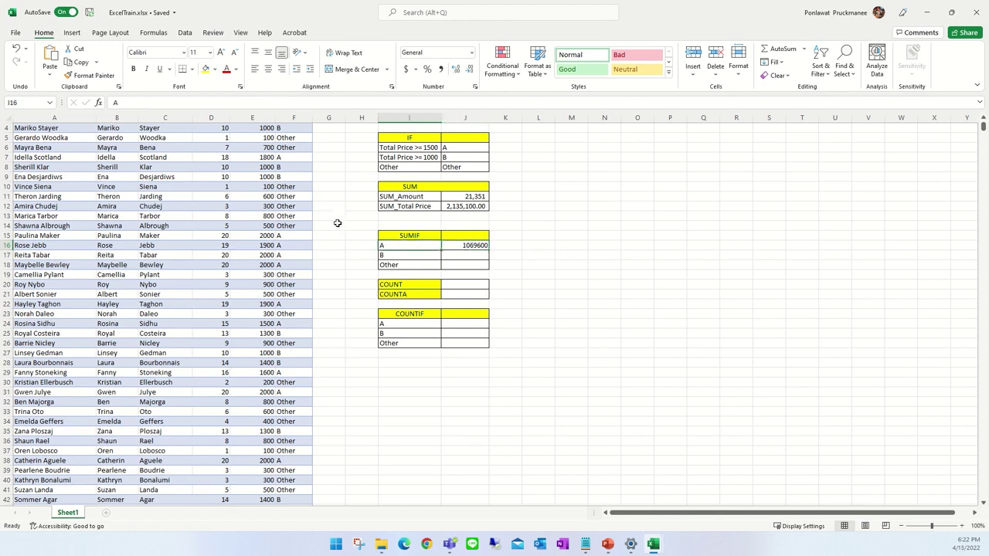
{"action": "scroll", "coordinate": [336, 222], "scroll_direction": "up", "scroll_amount": 1}
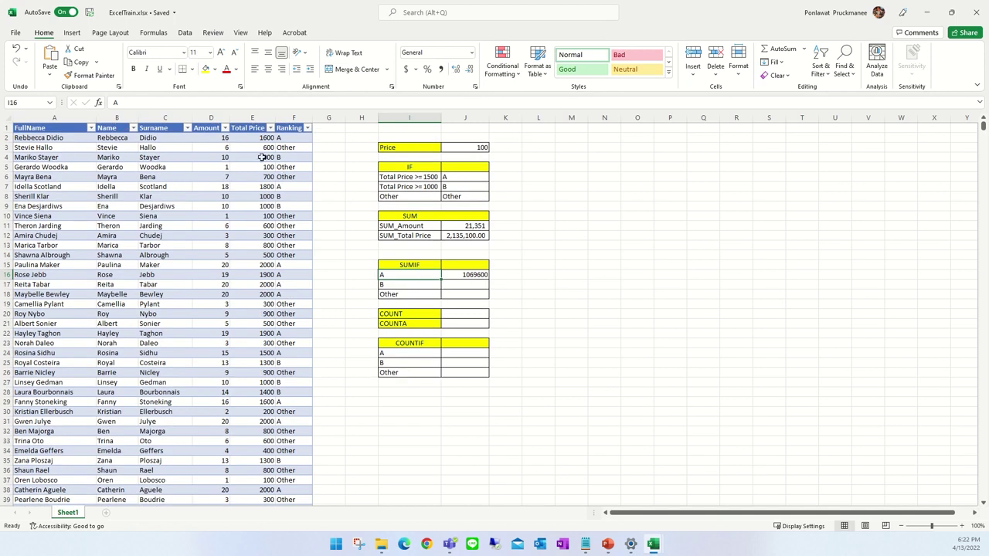
{"action": "left_click", "coordinate": [469, 274]}
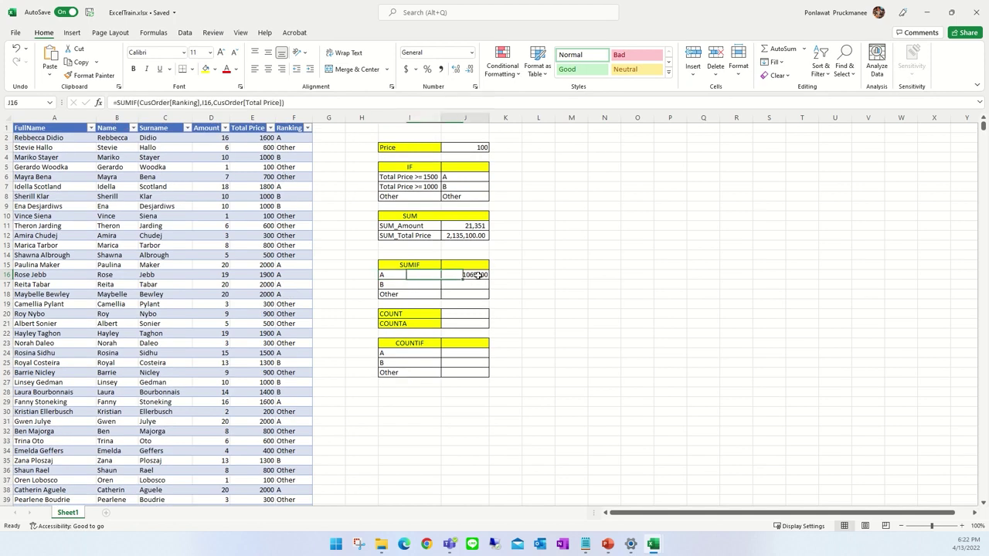
{"action": "left_click", "coordinate": [440, 69]}
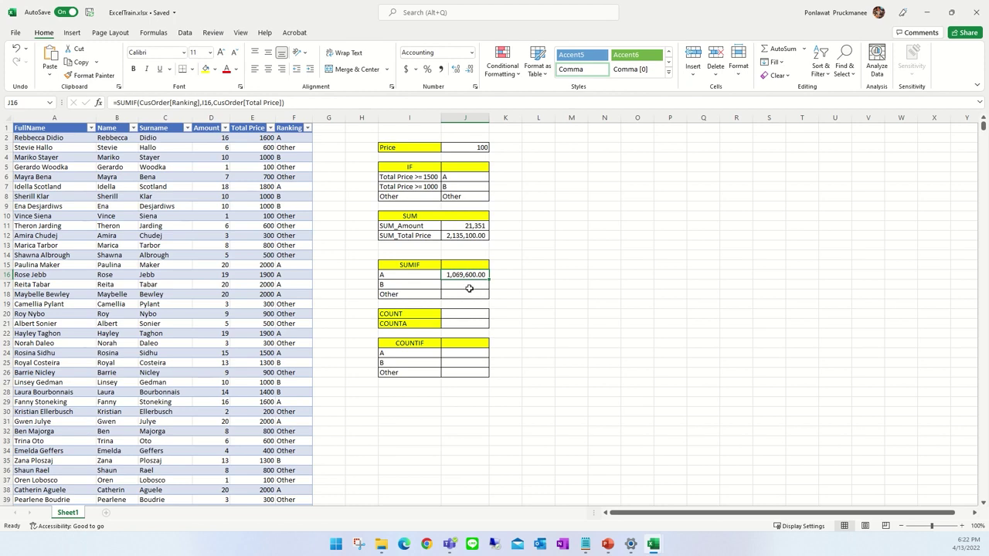
{"action": "left_click", "coordinate": [409, 286]}
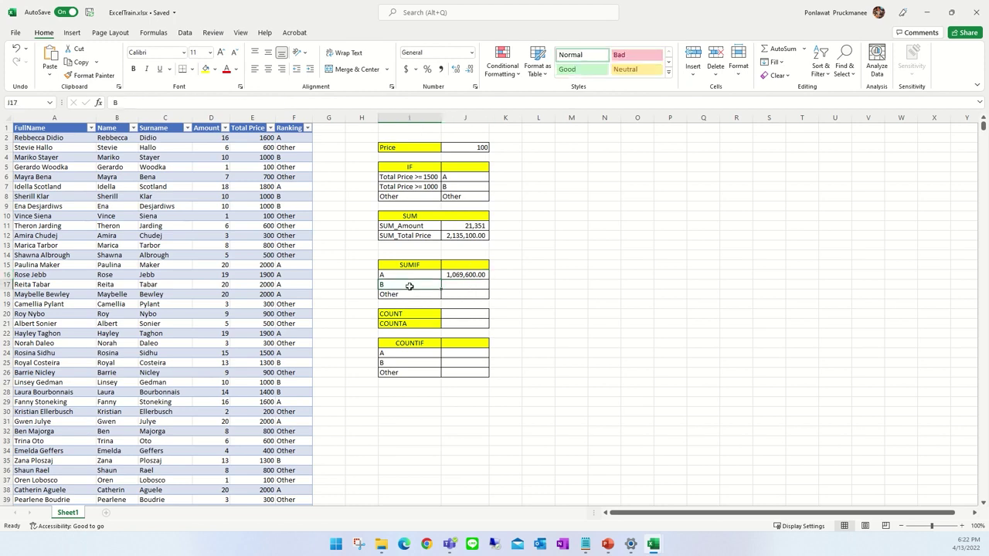
{"action": "left_click", "coordinate": [410, 296]}
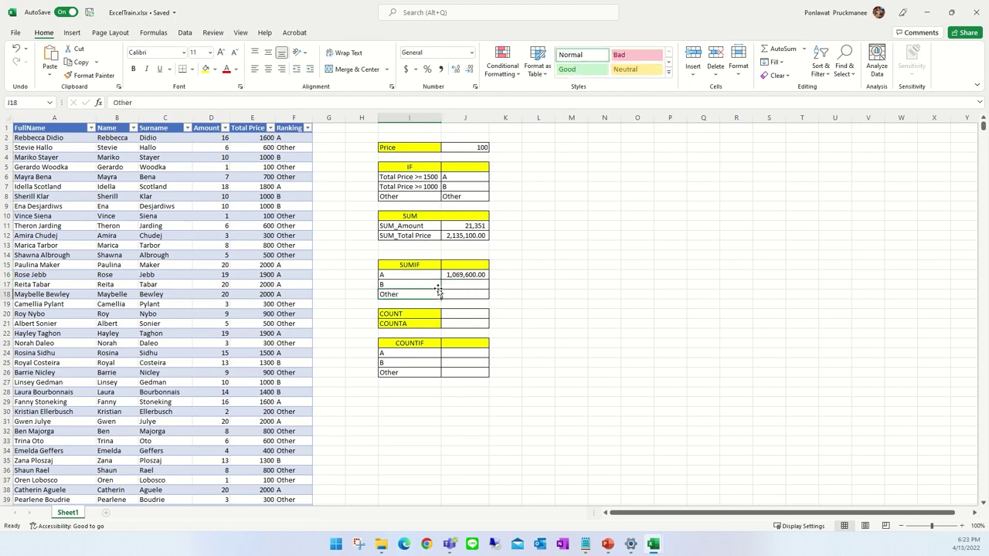
{"action": "left_click", "coordinate": [473, 274]}
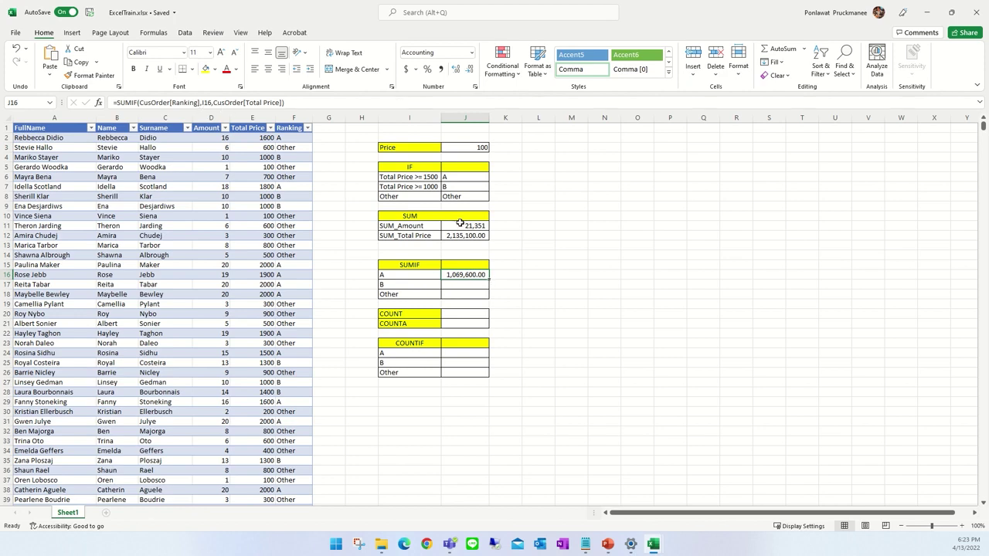
Step: Fill the J16 SUMIF down to J18, giving B 624,100.00 and Other 441,400.00, and review the three results
{"action": "left_click_drag", "start_coordinate": [488, 279], "coordinate": [488, 298]}
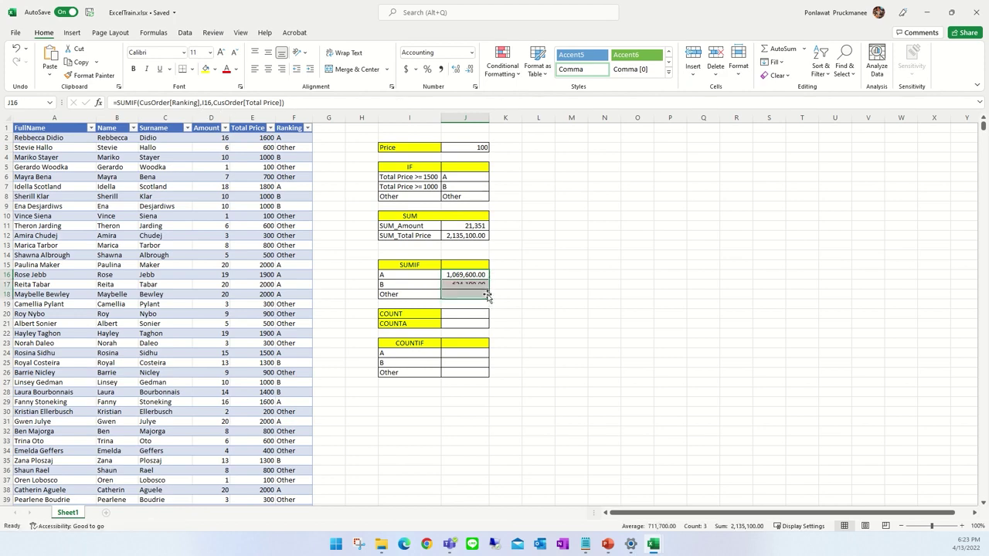
{"action": "left_click", "coordinate": [467, 284]}
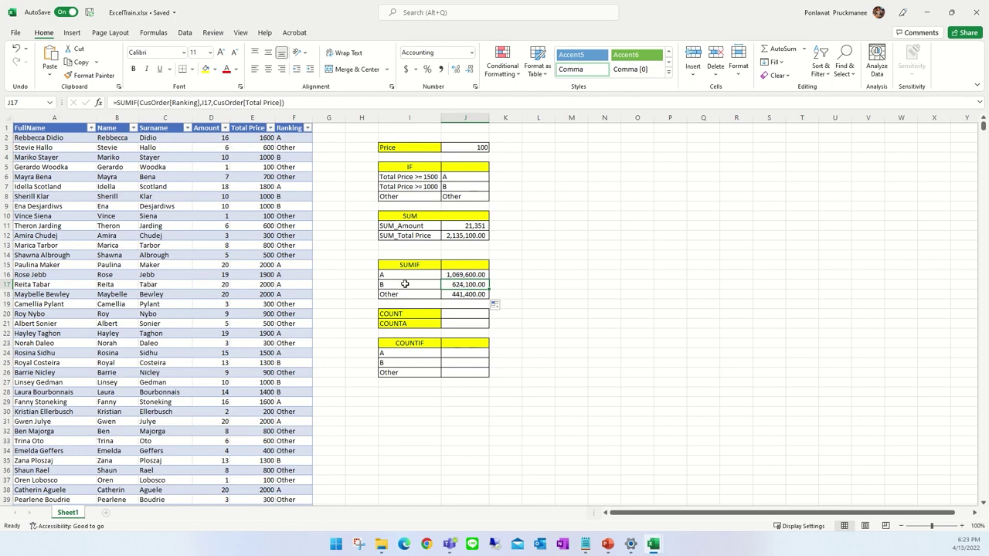
{"action": "left_click", "coordinate": [437, 286]}
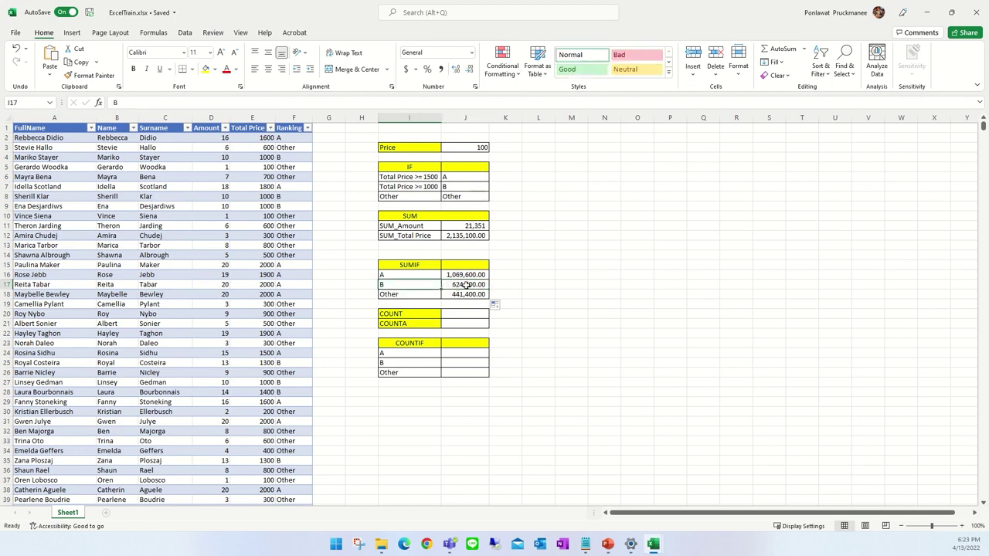
{"action": "left_click", "coordinate": [467, 284]}
{"action": "left_click", "coordinate": [401, 296]}
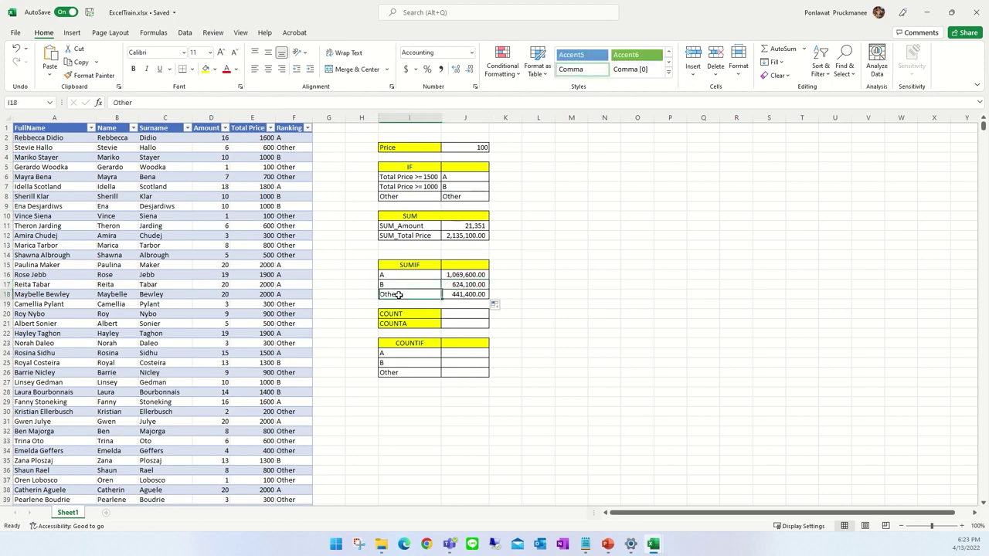
{"action": "left_click", "coordinate": [468, 298]}
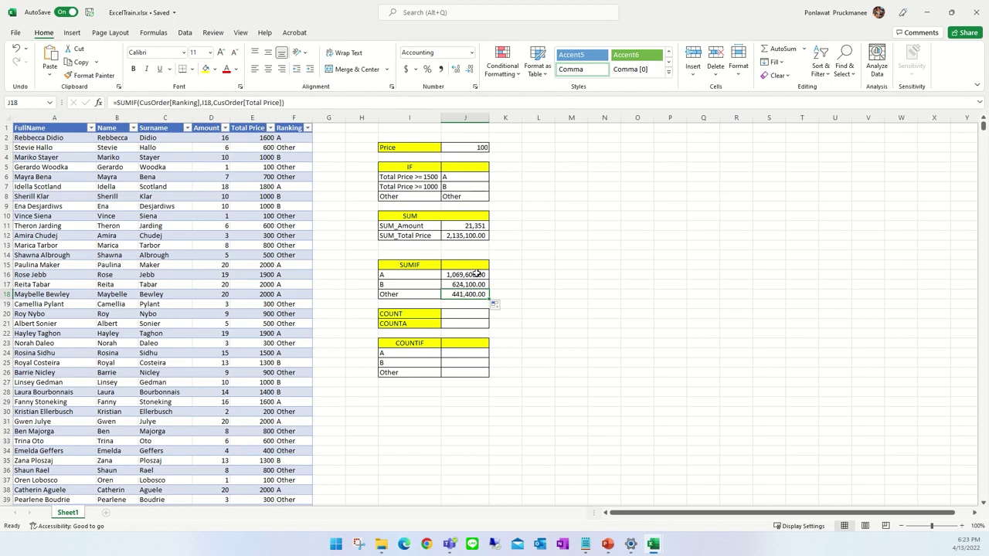
{"action": "left_click", "coordinate": [477, 274]}
{"action": "left_click_drag", "start_coordinate": [478, 274], "coordinate": [472, 295]}
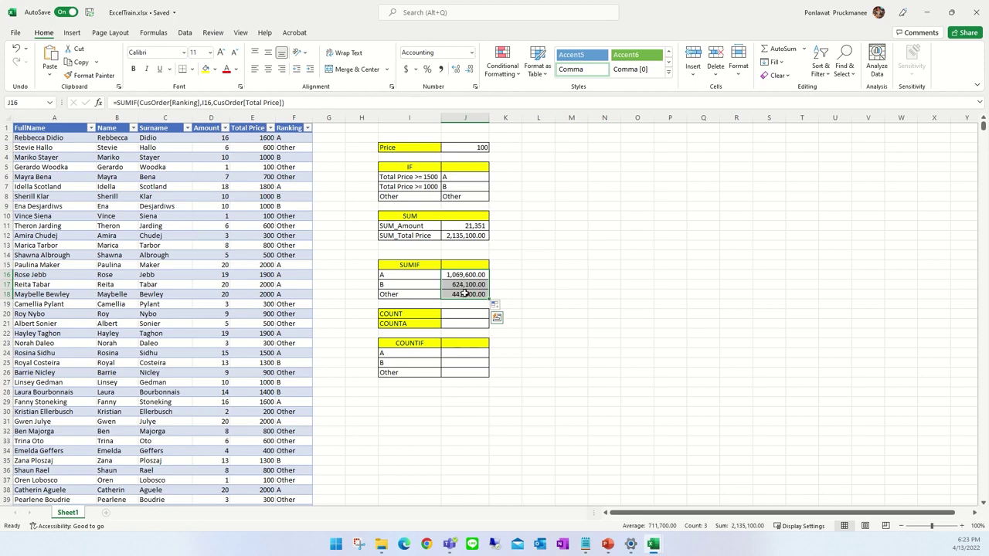
Step: Enter =SUM(J16:J18) in L16 for a 2,135,100.00 check total and compare it with J16:J18
{"action": "left_click", "coordinate": [542, 274]}
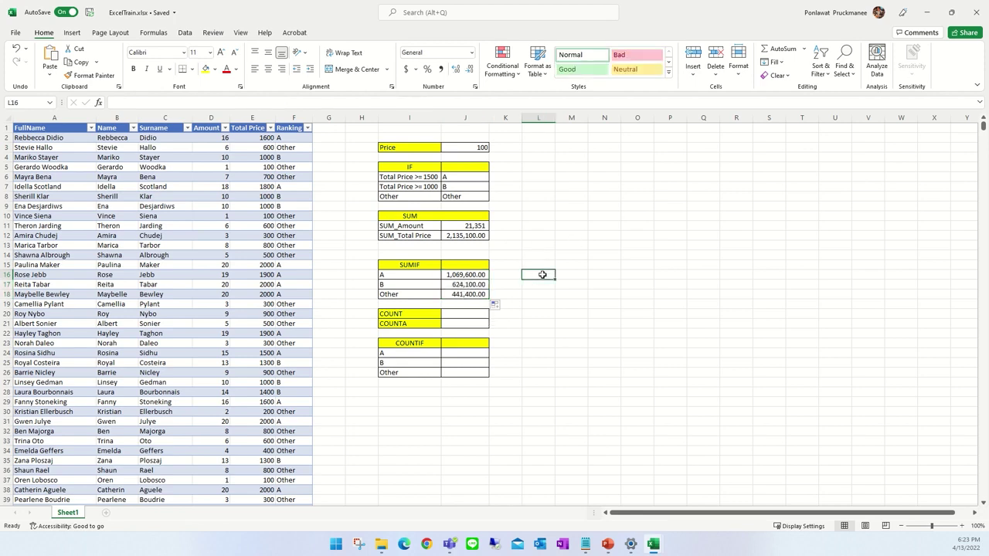
{"action": "type", "text": "=sum"}
{"action": "key", "text": "Tab"}
{"action": "left_click", "coordinate": [469, 275]}
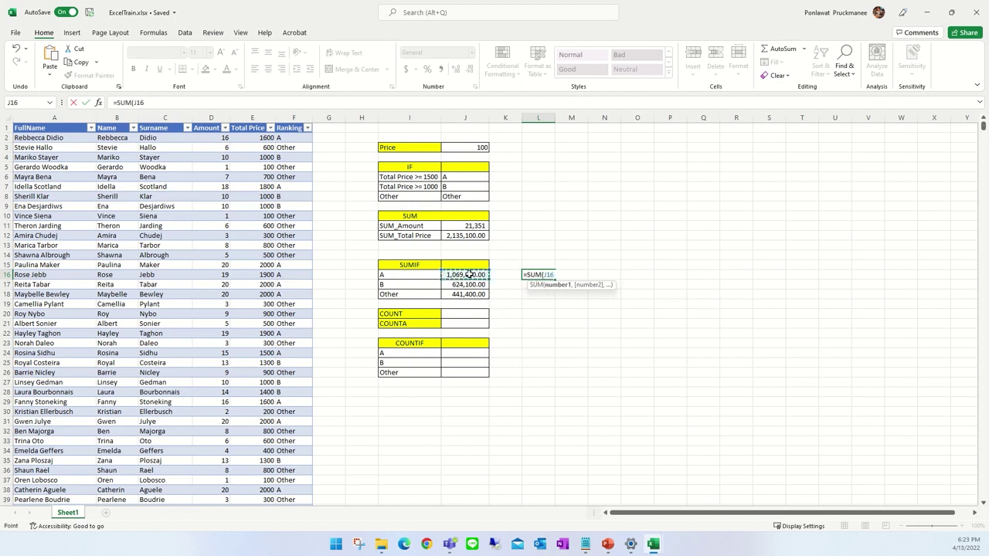
{"action": "left_click_drag", "start_coordinate": [469, 274], "coordinate": [473, 293]}
{"action": "key", "text": "Return"}
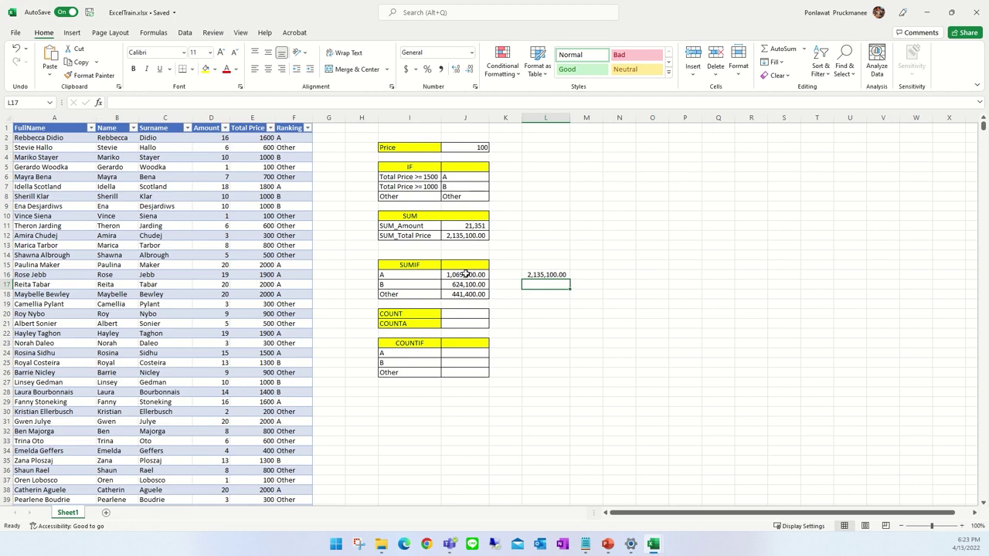
{"action": "left_click_drag", "start_coordinate": [466, 274], "coordinate": [468, 294]}
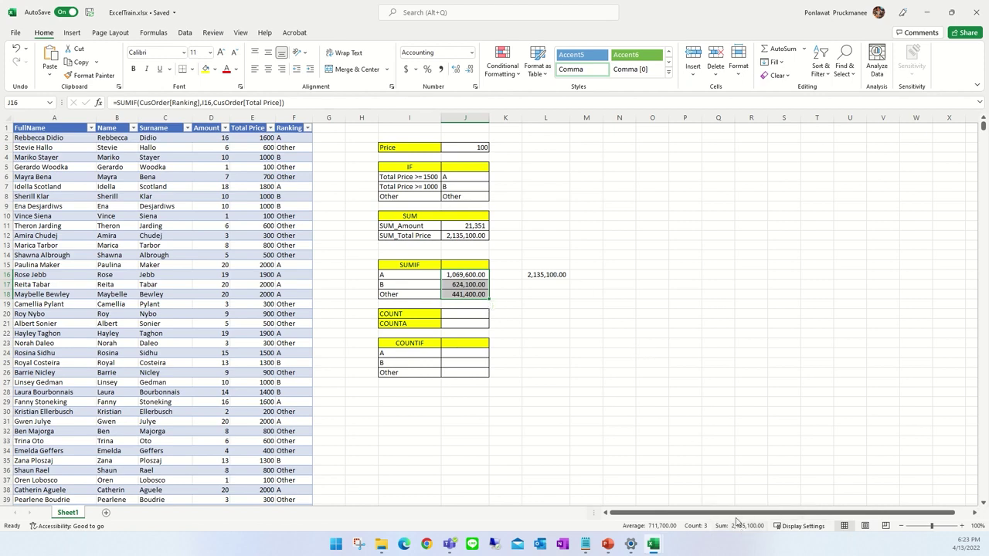
Step: Delete the 2,135,100.00 check total from L16 and reselect the SUMIF results J16:J18
{"action": "left_click", "coordinate": [551, 274]}
{"action": "key", "text": "Delete"}
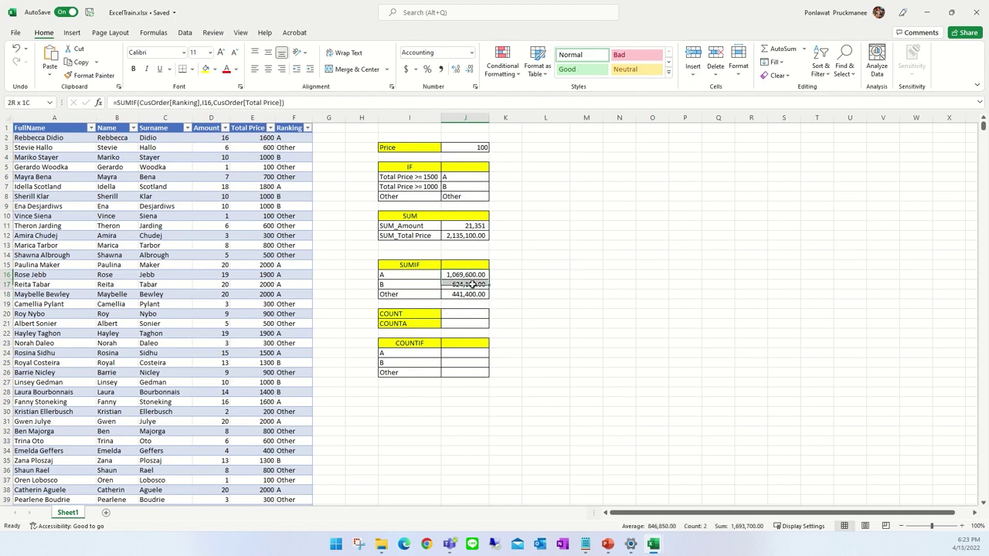
{"action": "left_click_drag", "start_coordinate": [467, 276], "coordinate": [469, 294]}
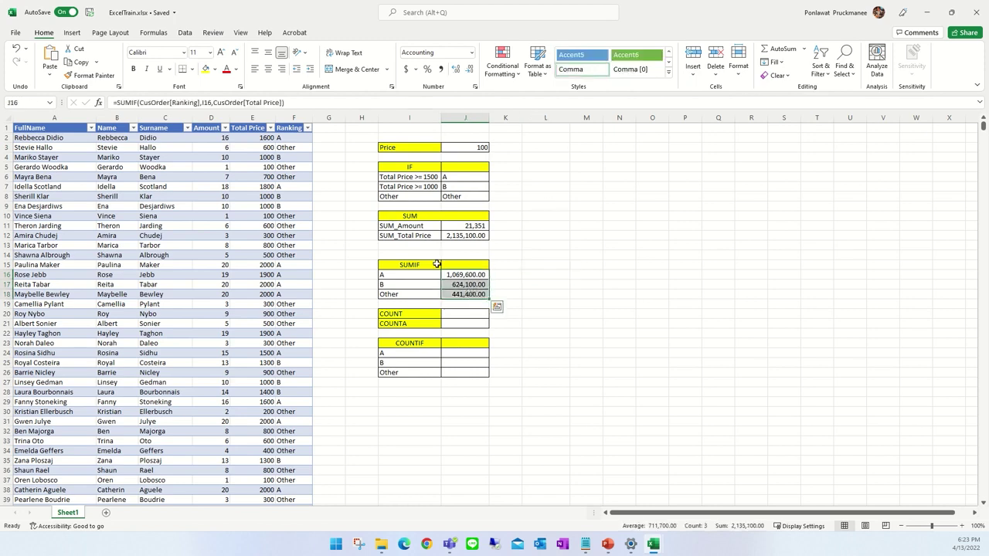